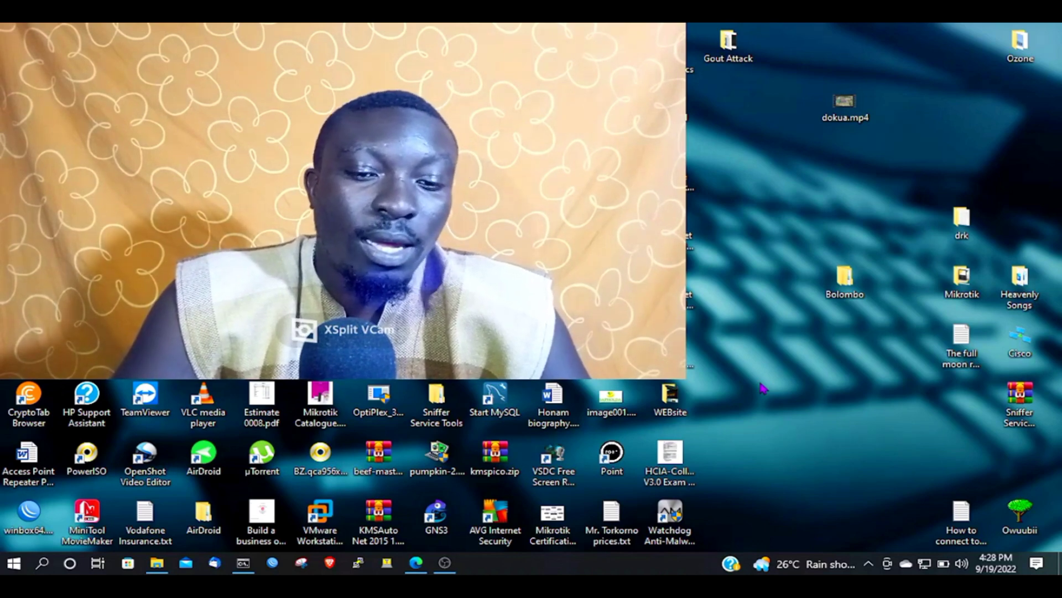
{"action": "right_click", "coordinate": [736, 216]}
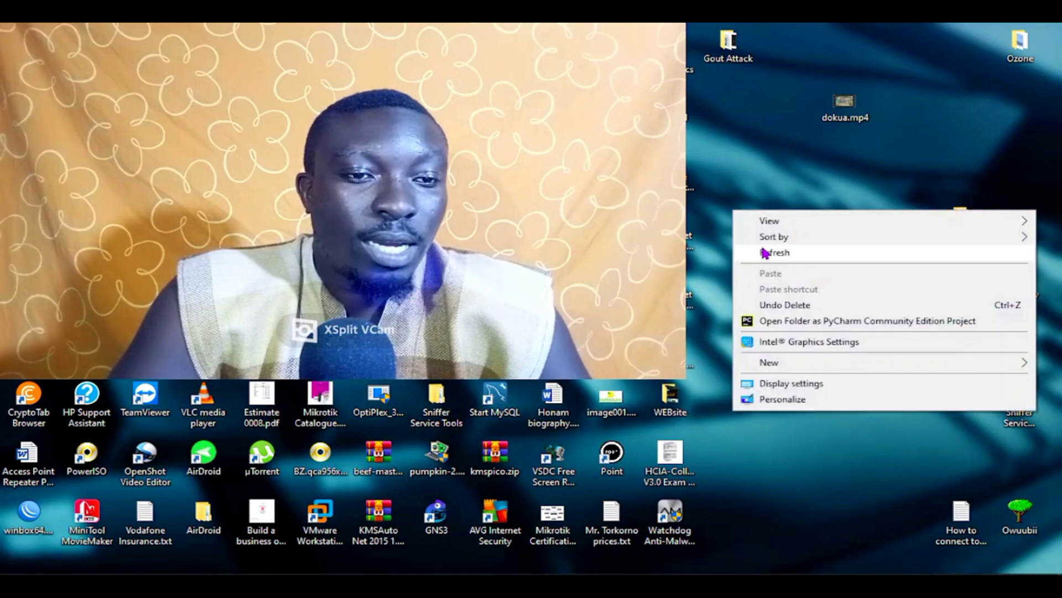
{"action": "left_click", "coordinate": [749, 251]}
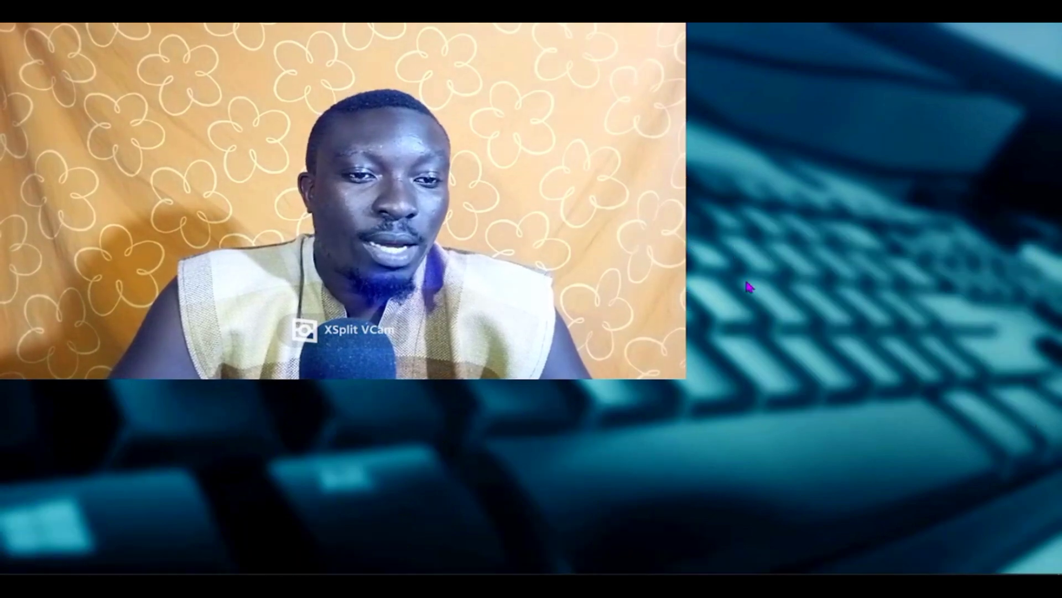
{"action": "right_click", "coordinate": [743, 324]}
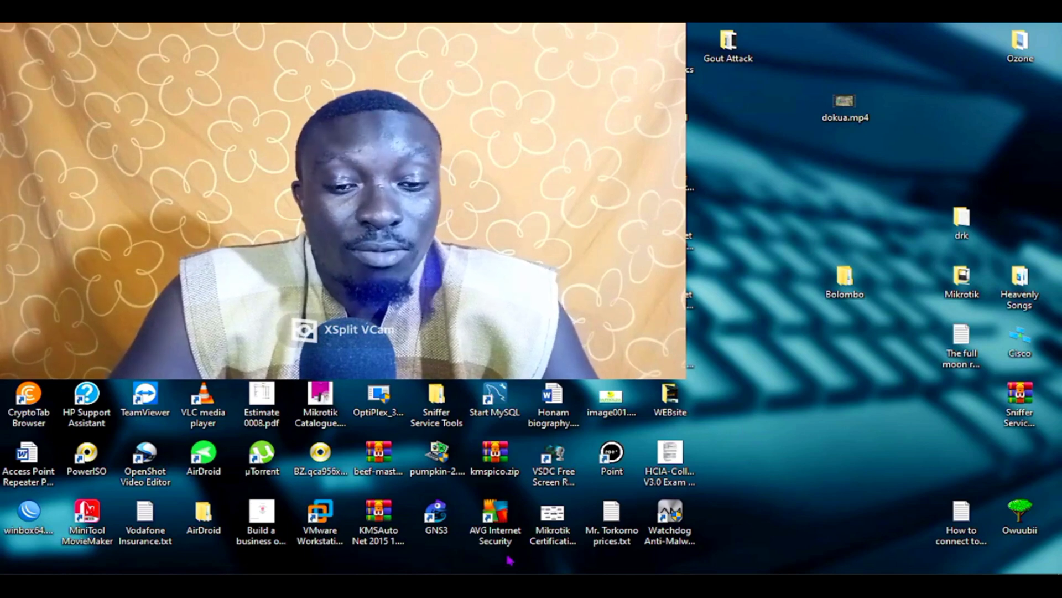
Step: Open Task Manager and maximize its window
{"action": "mouse_move", "coordinate": [485, 568]}
{"action": "right_click", "coordinate": [483, 566]}
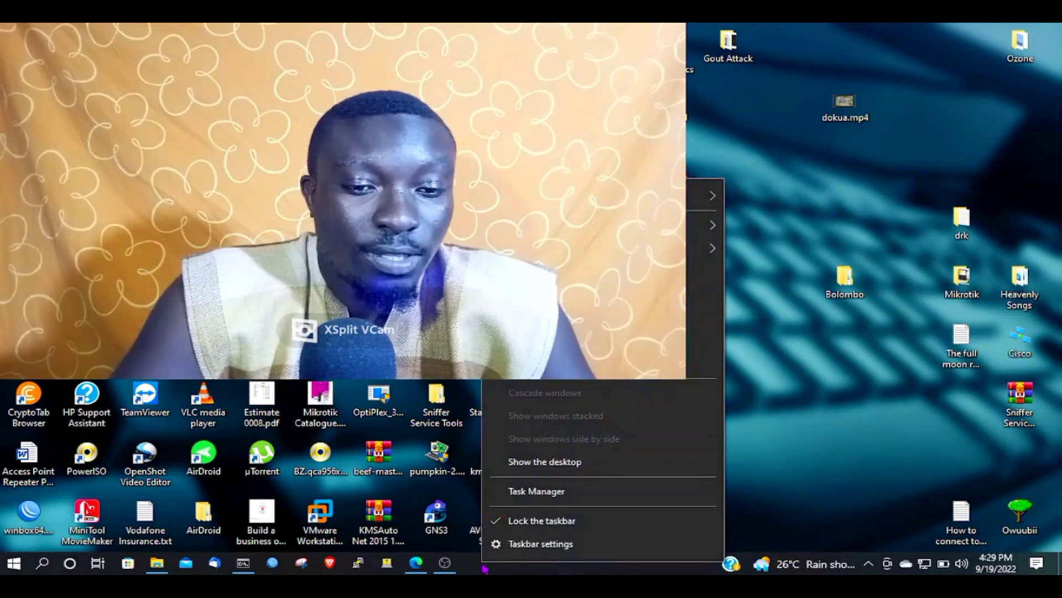
{"action": "left_click", "coordinate": [549, 491]}
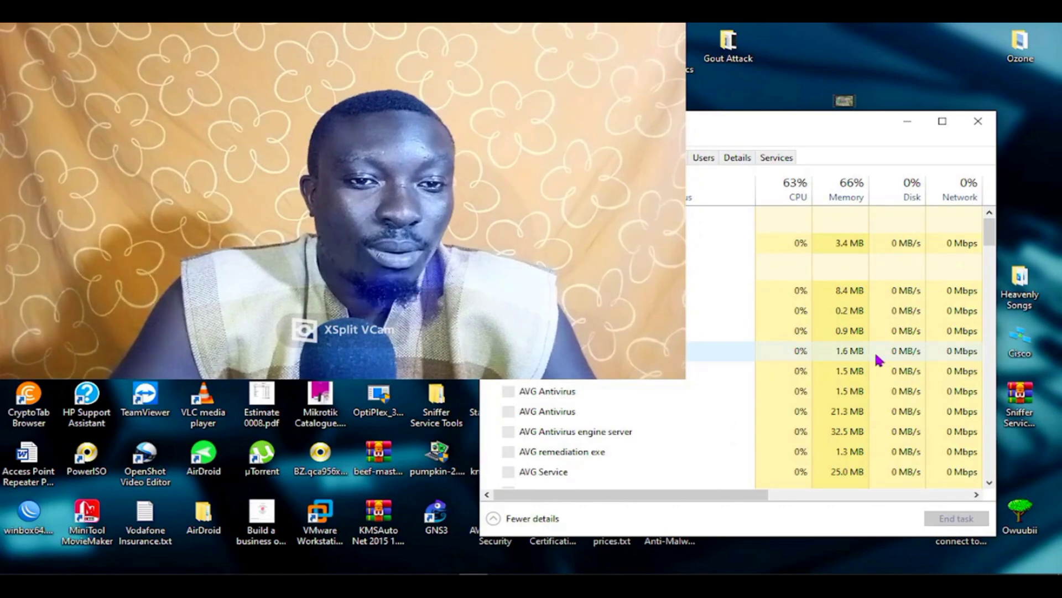
{"action": "left_click", "coordinate": [945, 123]}
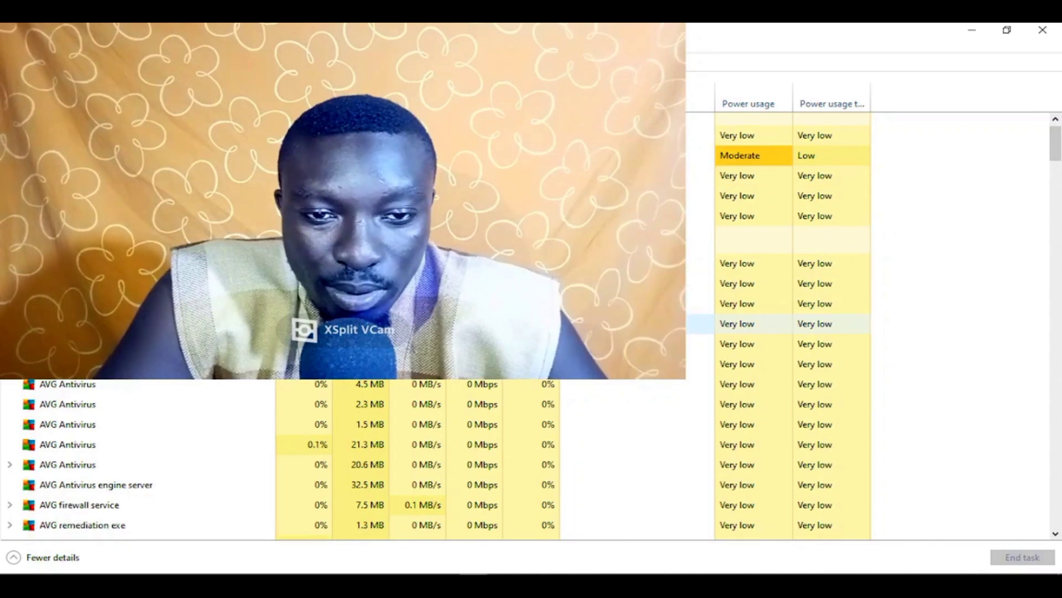
Step: Look through the list of running background processes with their resource and power usage
{"action": "scroll", "coordinate": [524, 326], "scroll_direction": "down", "scroll_amount": 1}
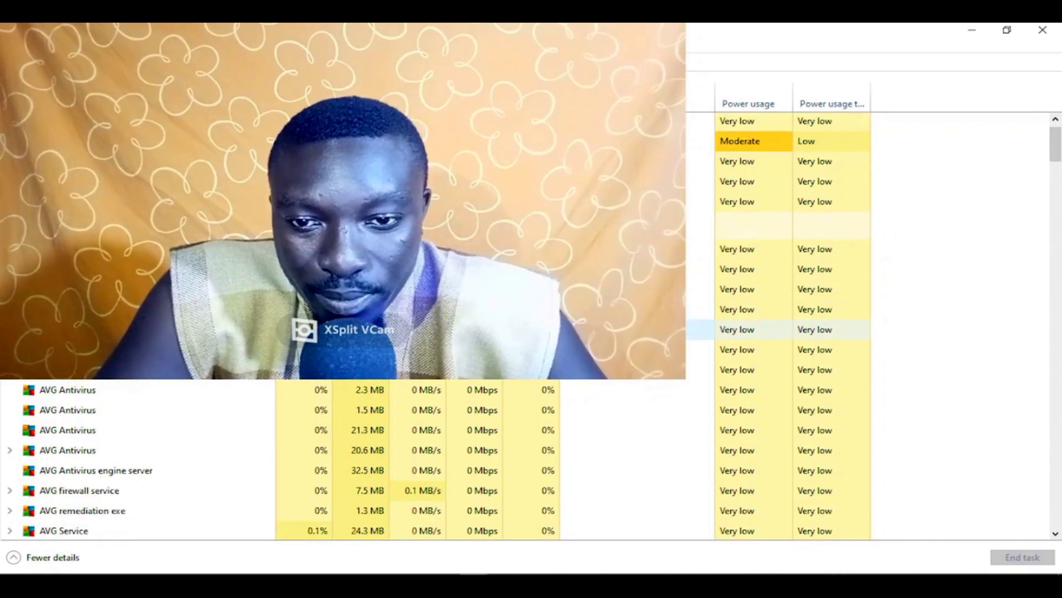
{"action": "scroll", "coordinate": [791, 332], "scroll_direction": "down", "scroll_amount": 1}
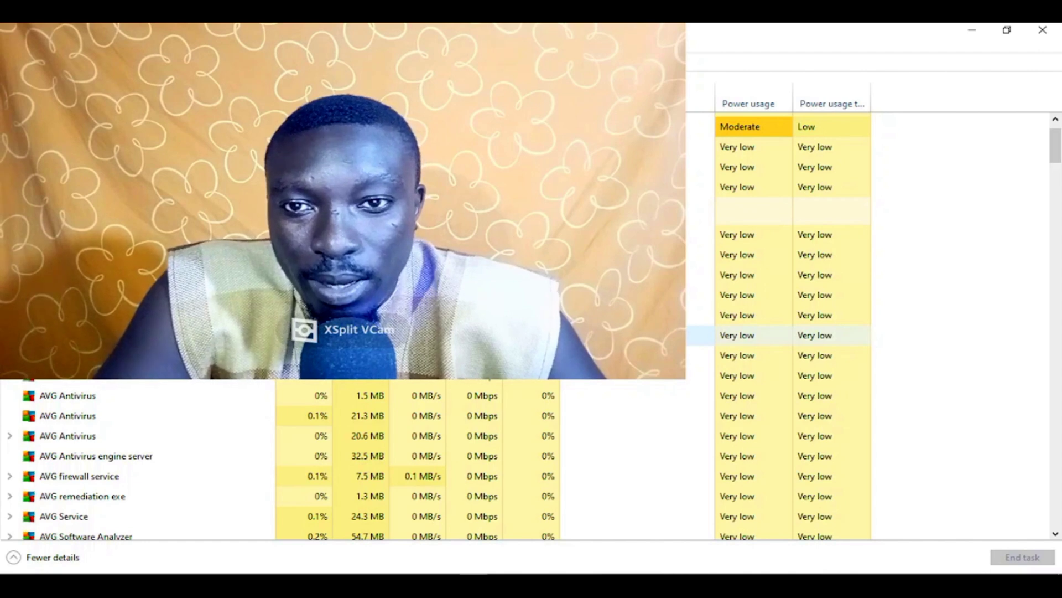
{"action": "scroll", "coordinate": [791, 330], "scroll_direction": "down", "scroll_amount": 2}
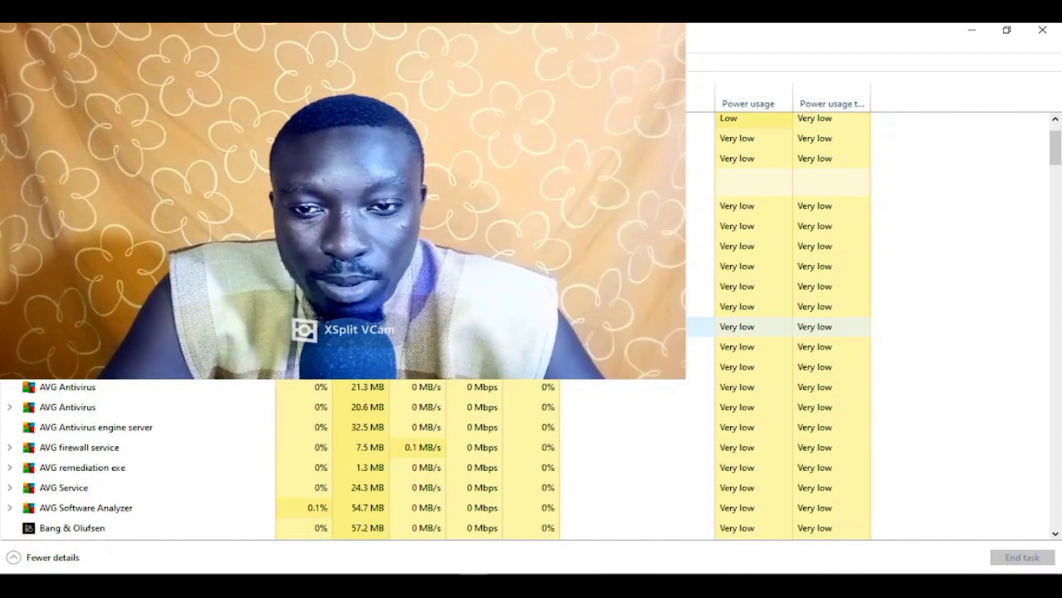
{"action": "scroll", "coordinate": [791, 329], "scroll_direction": "down", "scroll_amount": 1}
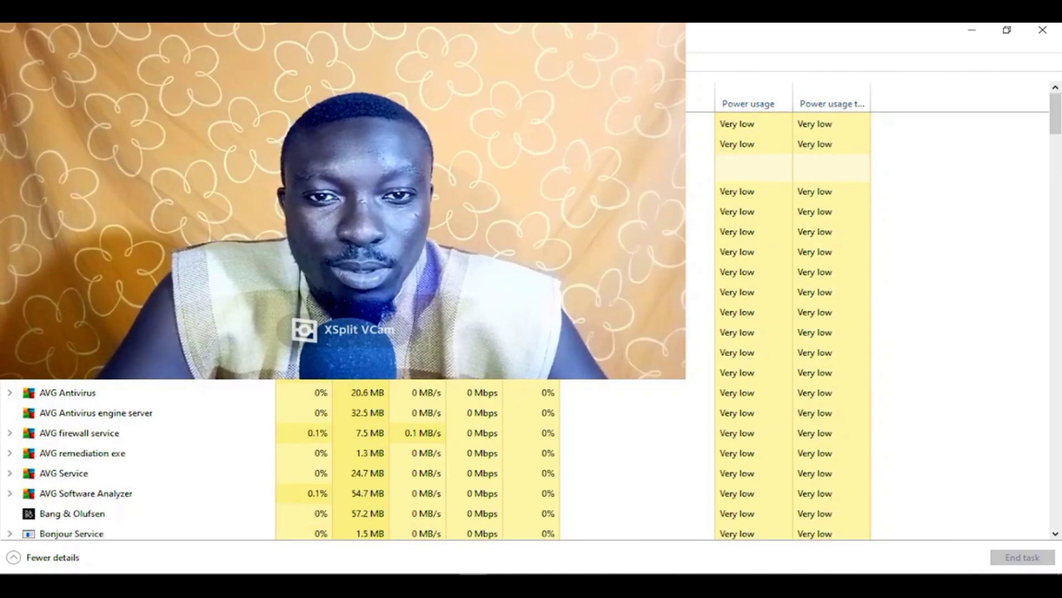
Step: Look through the running services in Task Manager for unfamiliar entries
{"action": "key", "text": "ctrl+shift+Tab"}
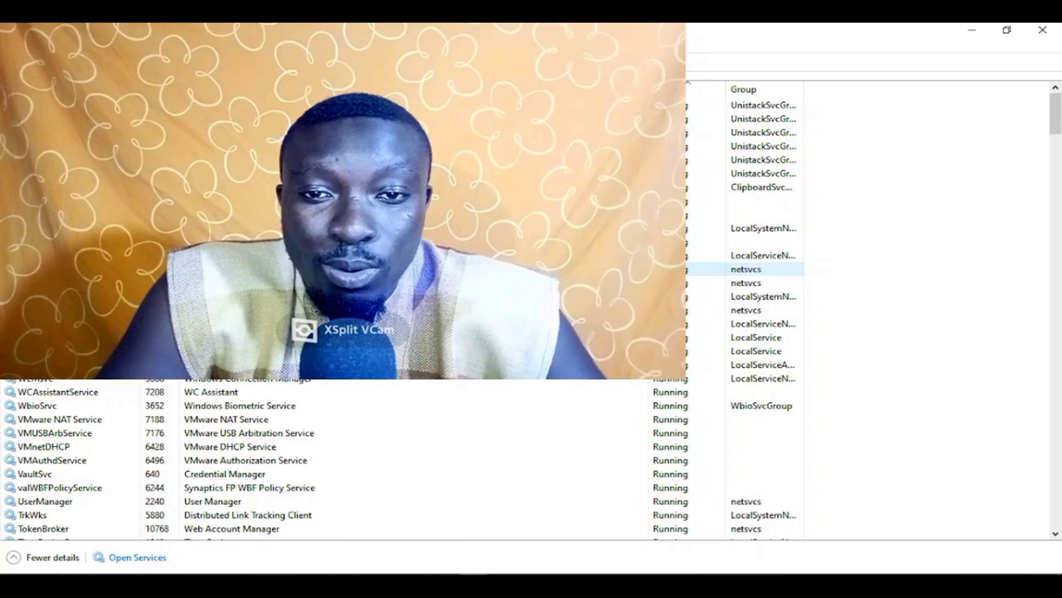
{"action": "scroll", "coordinate": [764, 310], "scroll_direction": "down", "scroll_amount": 1}
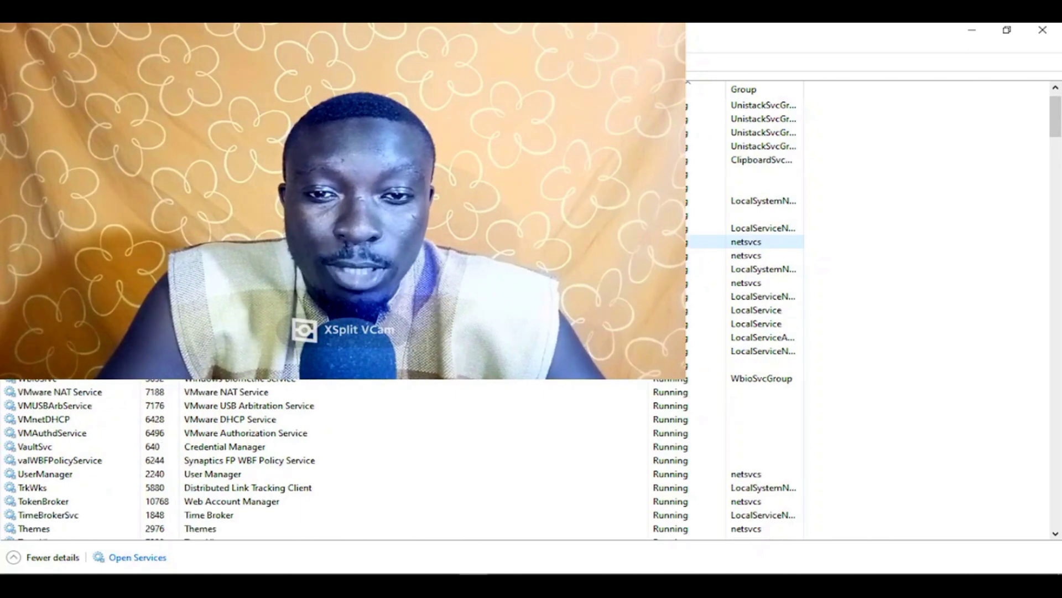
{"action": "scroll", "coordinate": [764, 310], "scroll_direction": "down", "scroll_amount": 1}
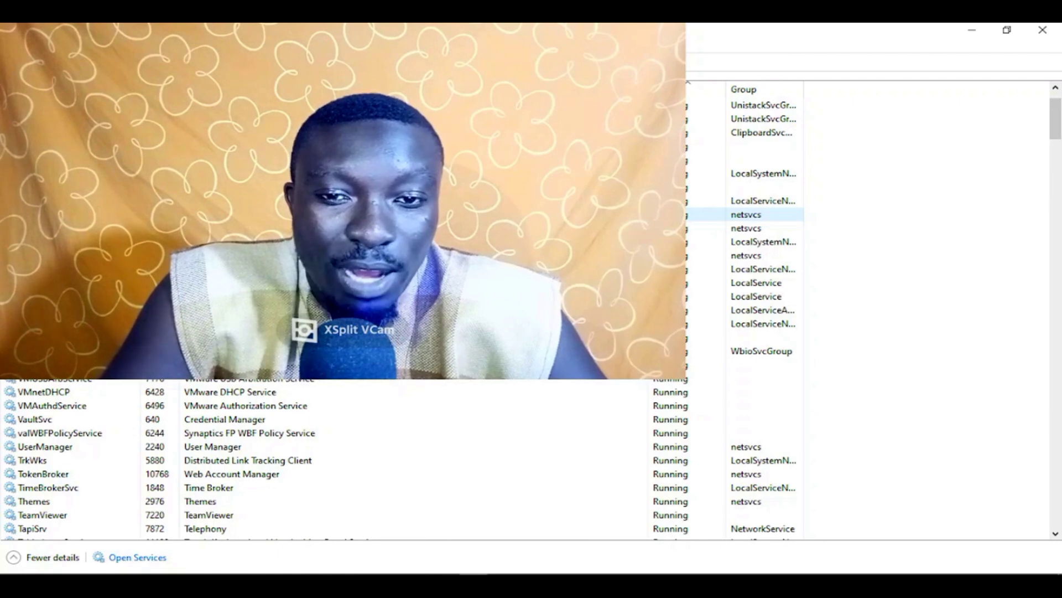
{"action": "scroll", "coordinate": [764, 310], "scroll_direction": "down", "scroll_amount": 1}
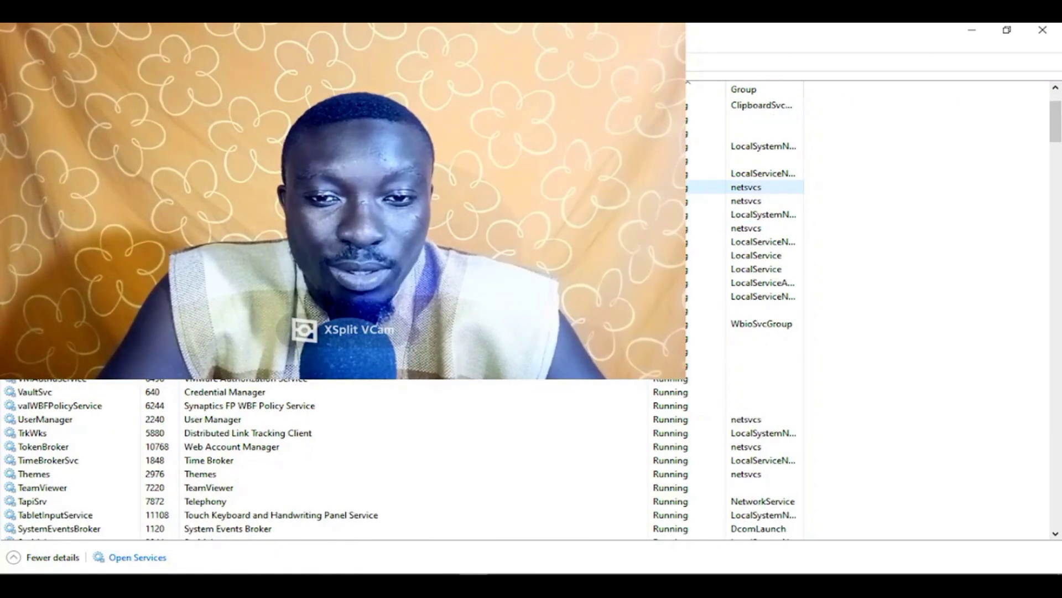
{"action": "scroll", "coordinate": [763, 310], "scroll_direction": "down", "scroll_amount": 1}
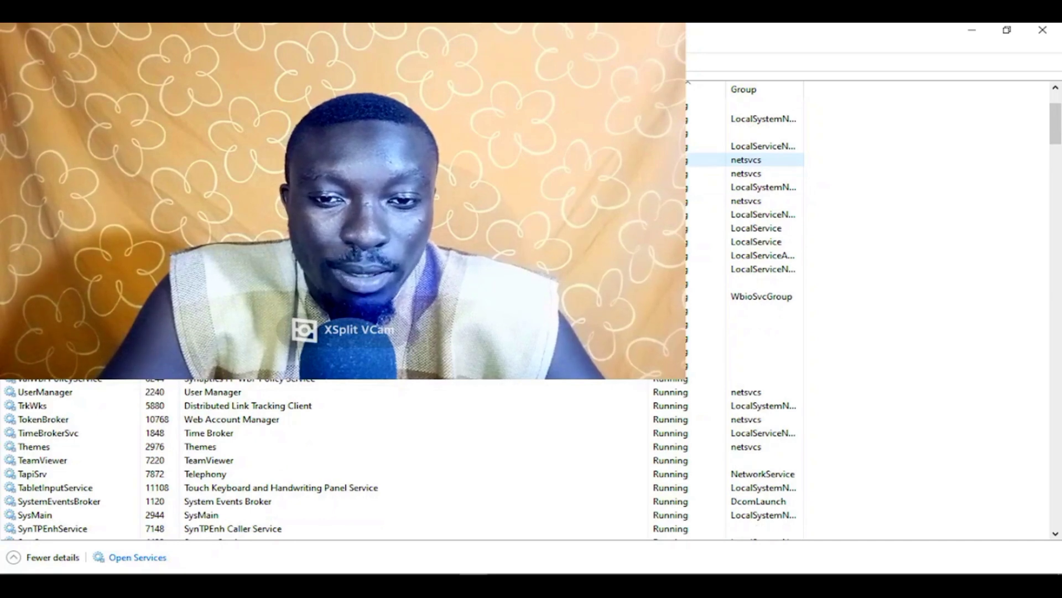
{"action": "scroll", "coordinate": [764, 310], "scroll_direction": "down", "scroll_amount": 1}
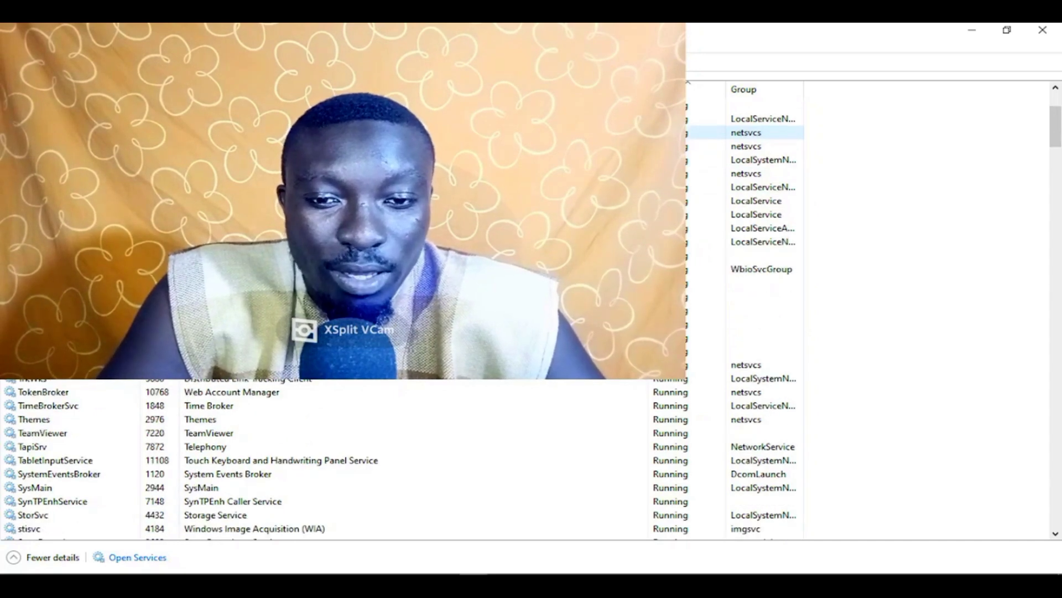
{"action": "scroll", "coordinate": [763, 309], "scroll_direction": "down", "scroll_amount": 1}
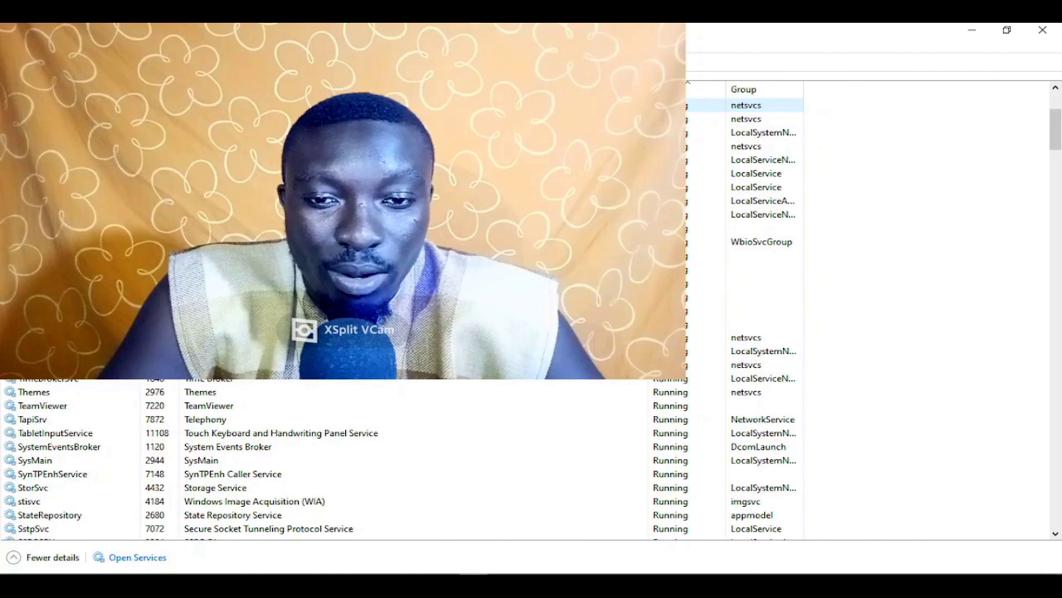
{"action": "scroll", "coordinate": [764, 310], "scroll_direction": "down", "scroll_amount": 1}
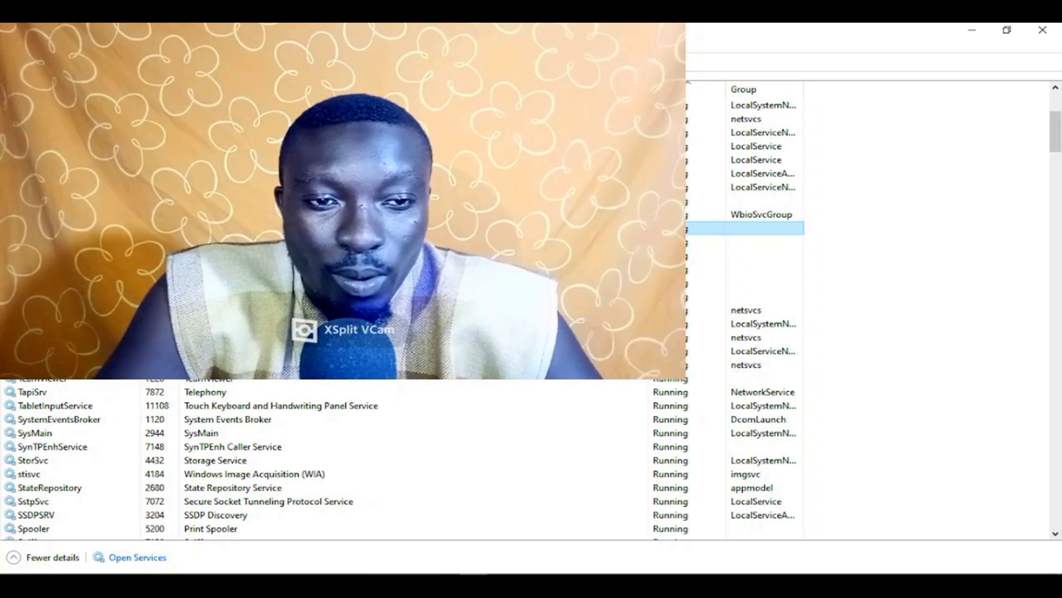
{"action": "scroll", "coordinate": [763, 228], "scroll_direction": "down", "scroll_amount": 1}
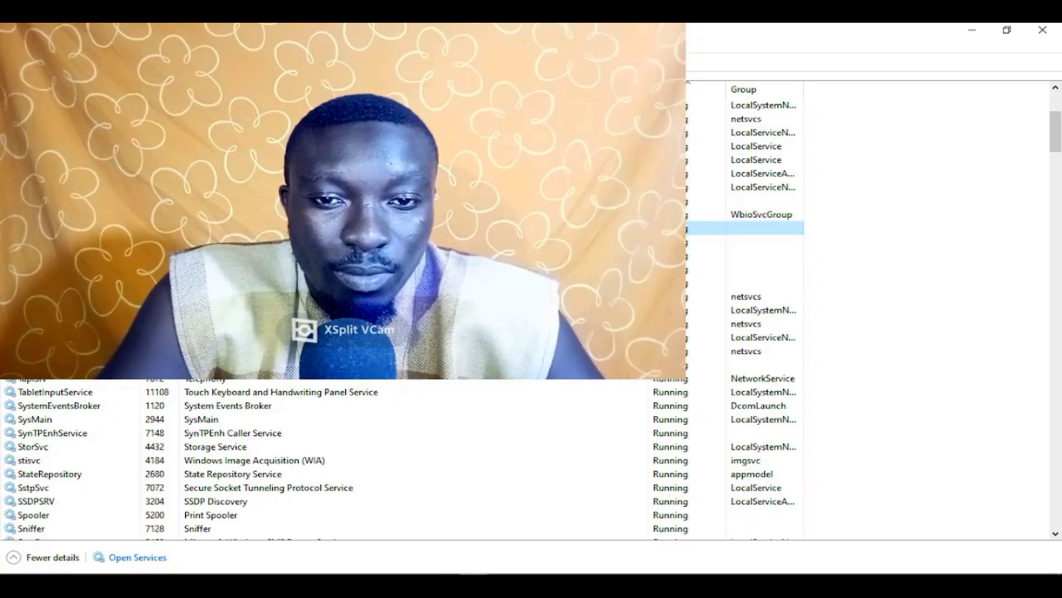
{"action": "scroll", "coordinate": [764, 228], "scroll_direction": "down", "scroll_amount": 1}
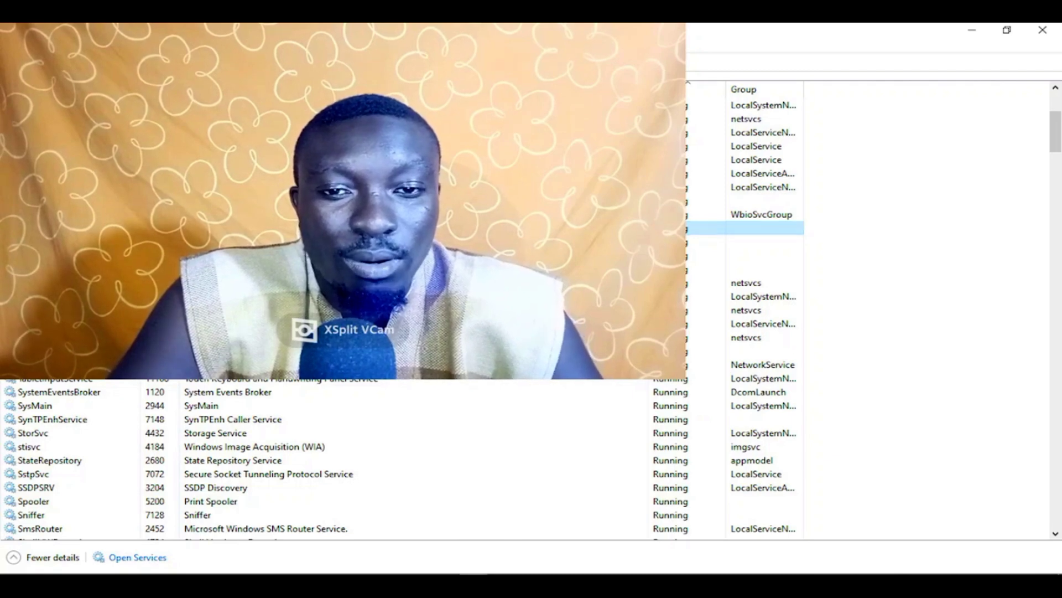
Step: Locate vmnetdhcp.exe among the detailed processes and inspect the original filename in its file properties
{"action": "key", "text": "ctrl+shift+Tab"}
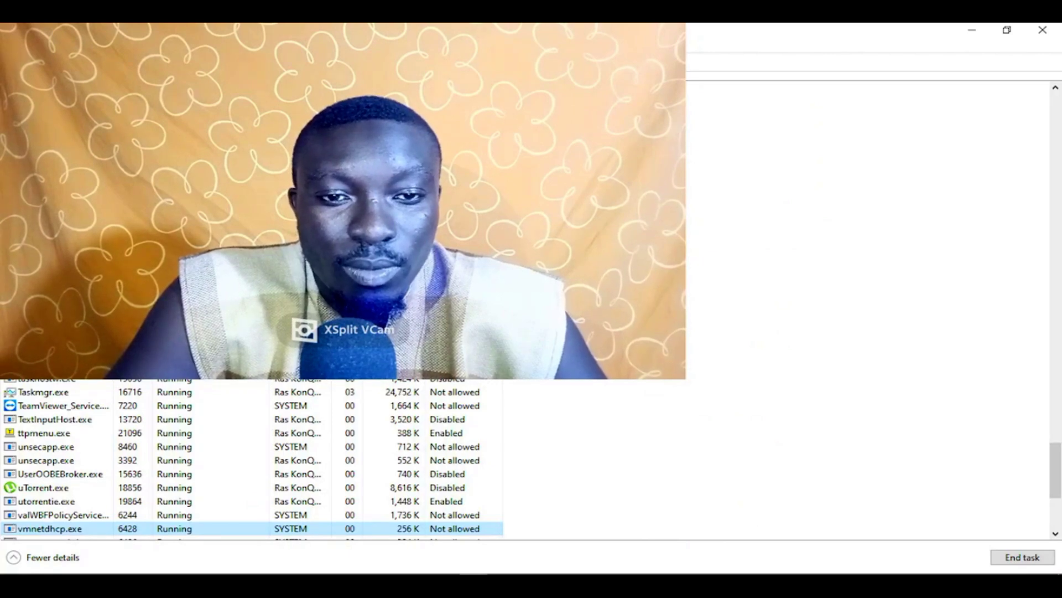
{"action": "right_click", "coordinate": [174, 527]}
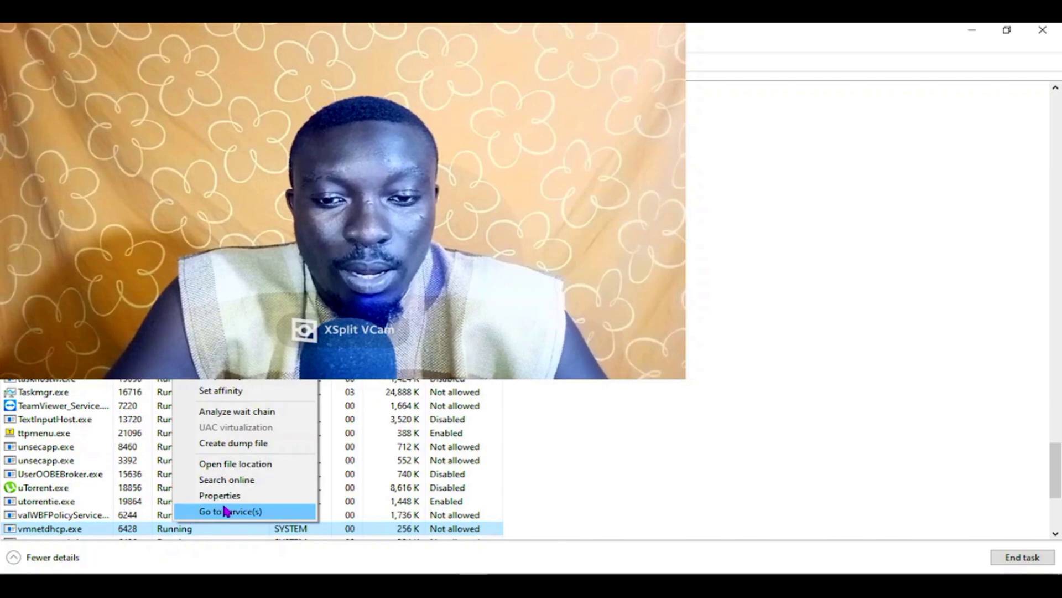
{"action": "left_click", "coordinate": [245, 496]}
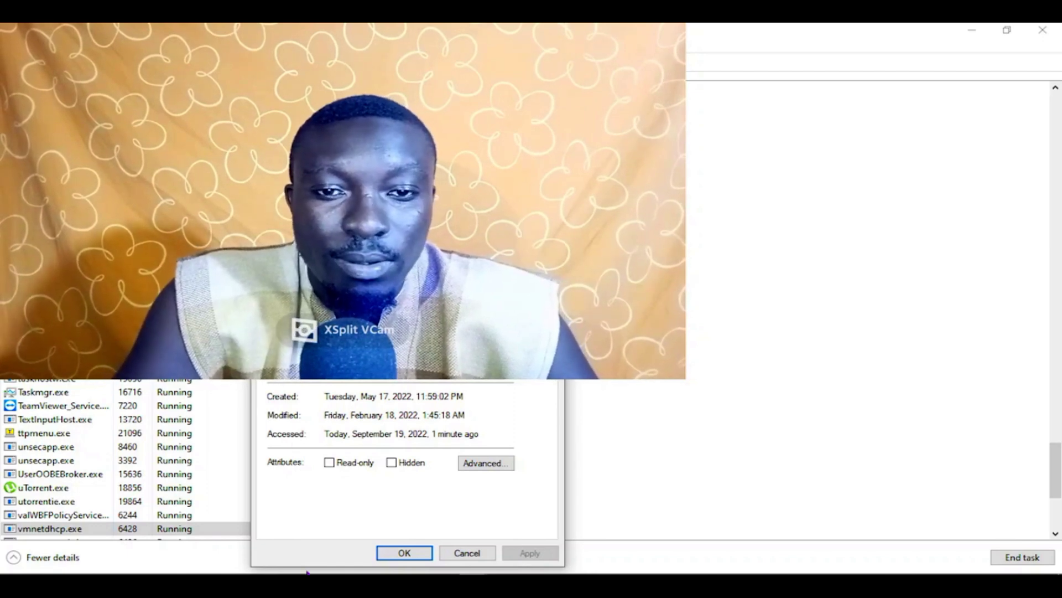
{"action": "mouse_move", "coordinate": [309, 573]}
{"action": "left_click", "coordinate": [366, 176]}
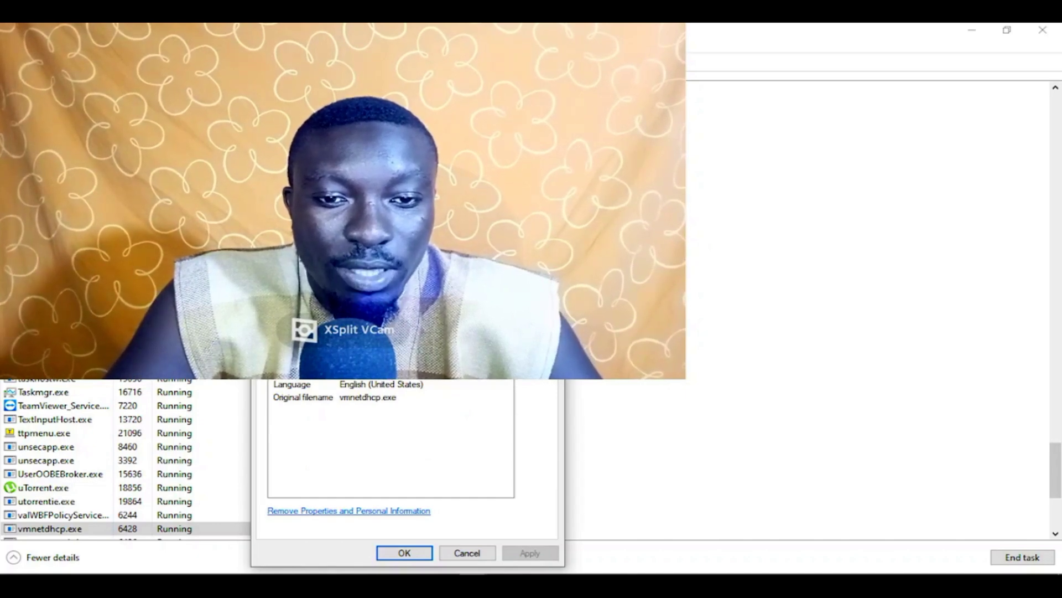
{"action": "left_click", "coordinate": [336, 397]}
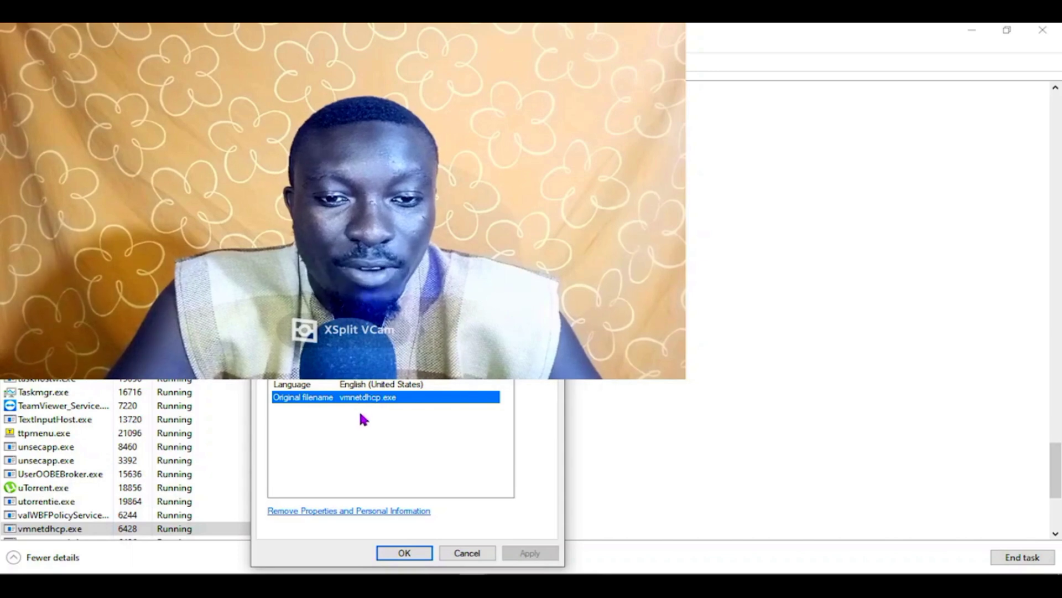
Step: Switch to Microsoft Edge, search the web for vmnetdhcp.exe and highlight its description, then return to Task Manager and close the file properties
{"action": "mouse_move", "coordinate": [311, 572]}
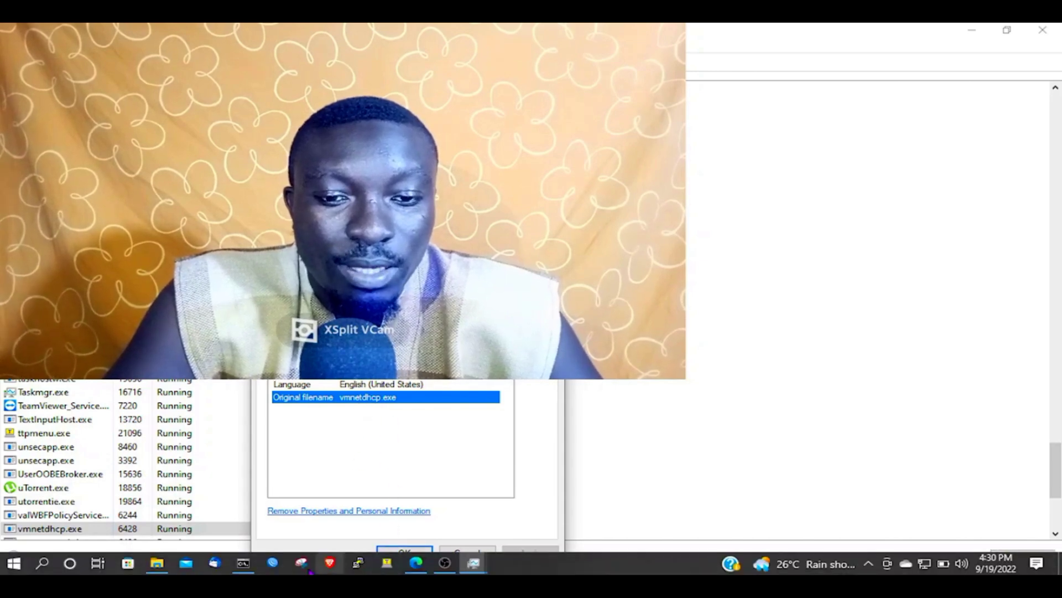
{"action": "left_click", "coordinate": [416, 563]}
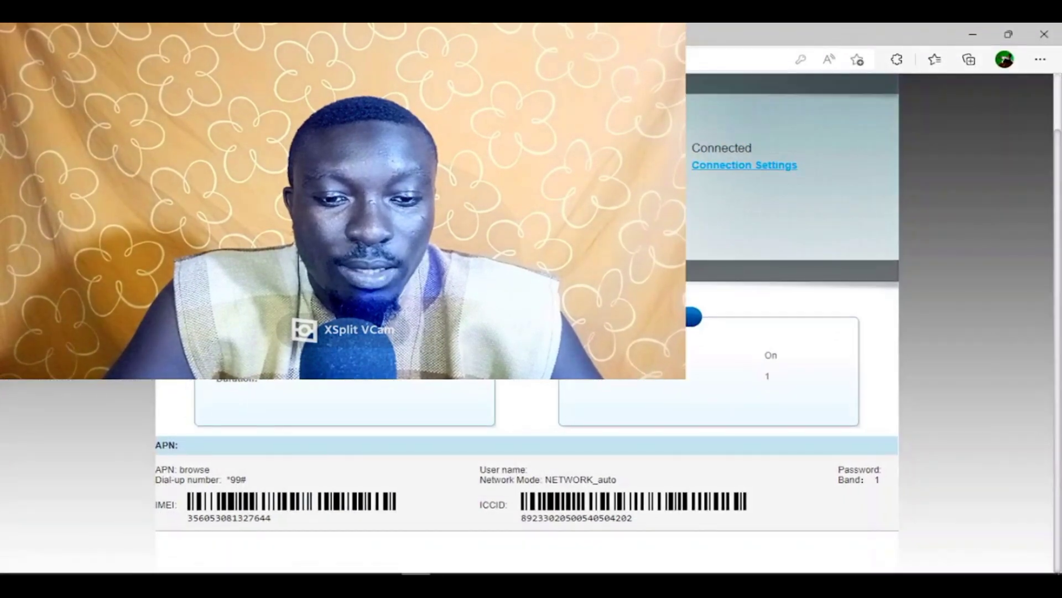
{"action": "key", "text": "ctrl+t"}
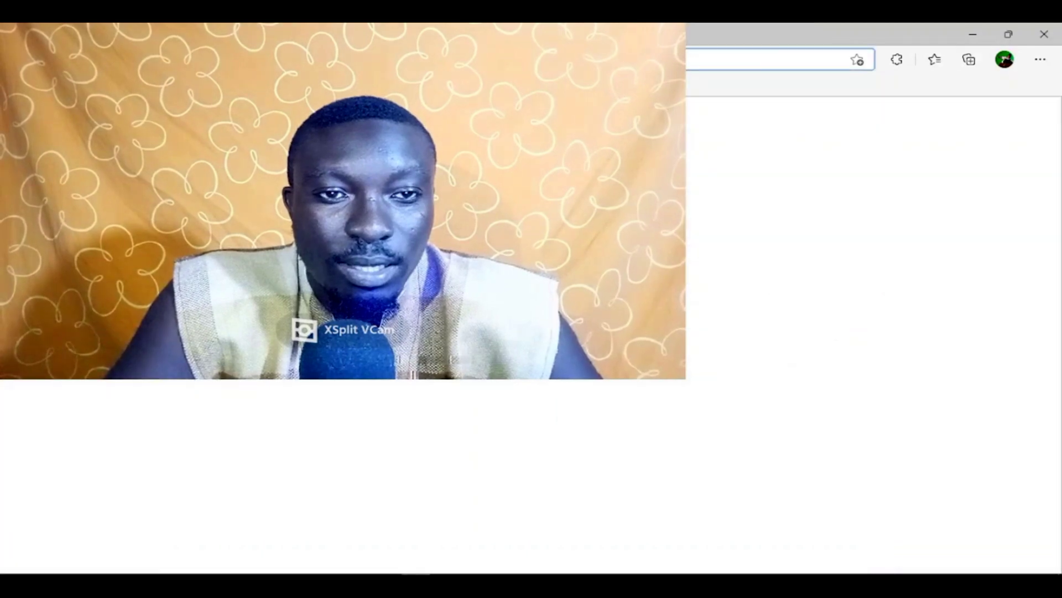
{"action": "type", "text": "glt=2083&FO..."}
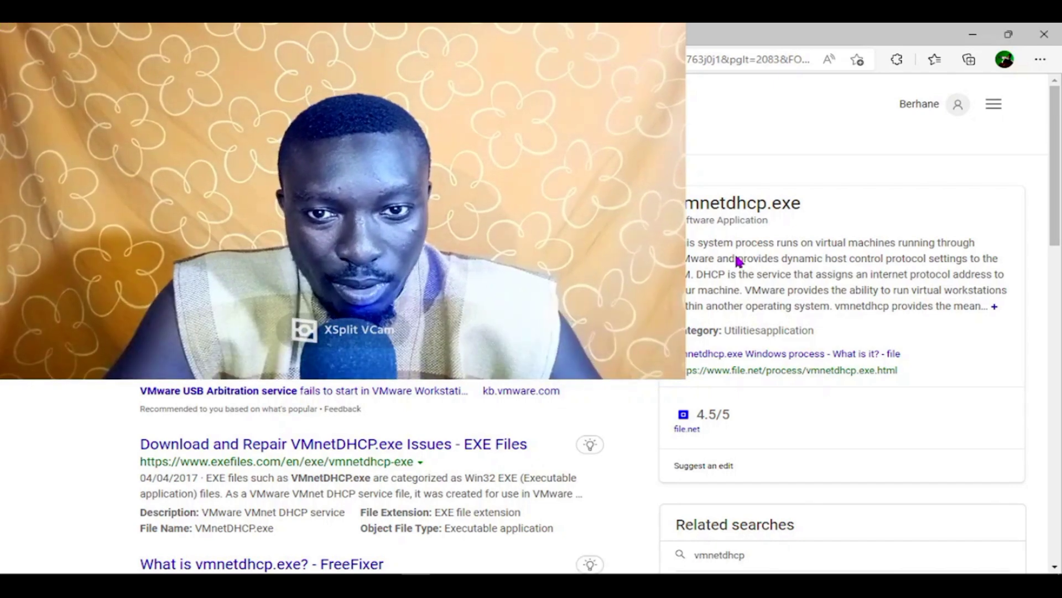
{"action": "left_click_drag", "start_coordinate": [682, 218], "coordinate": [965, 327]}
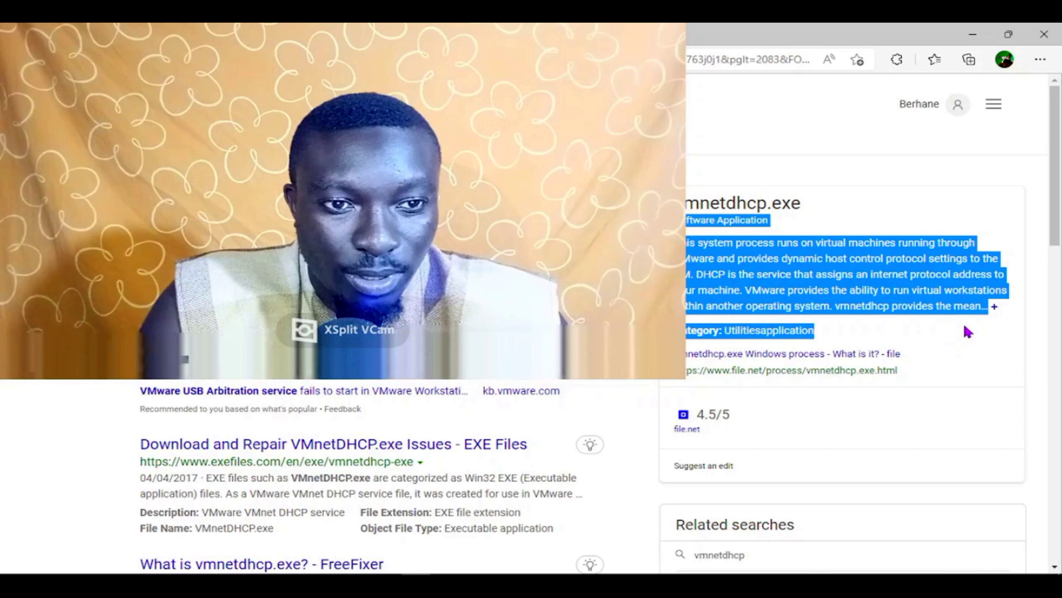
{"action": "left_click", "coordinate": [972, 35]}
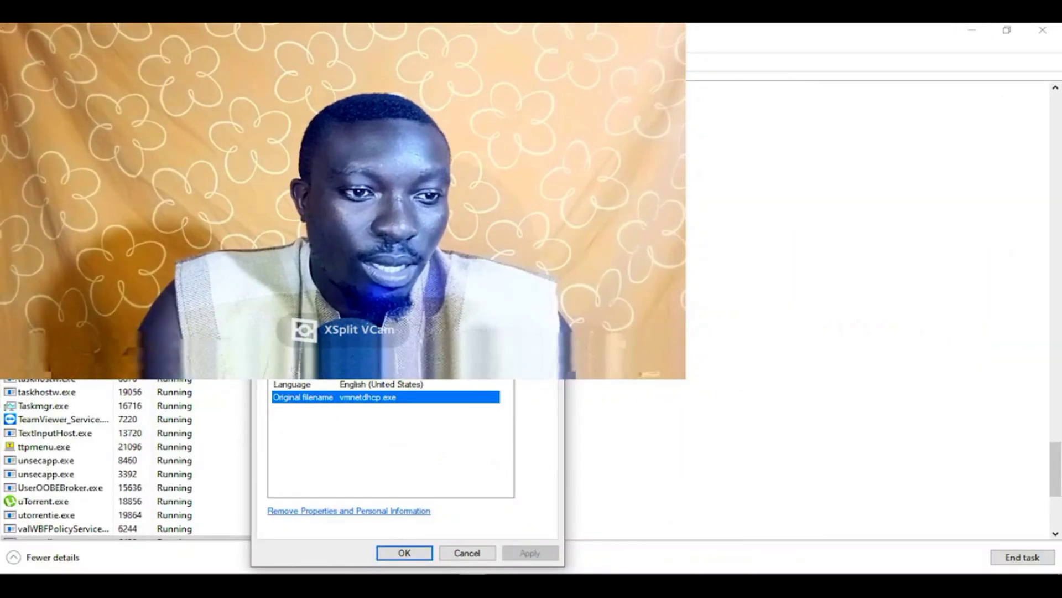
{"action": "key", "text": "Escape"}
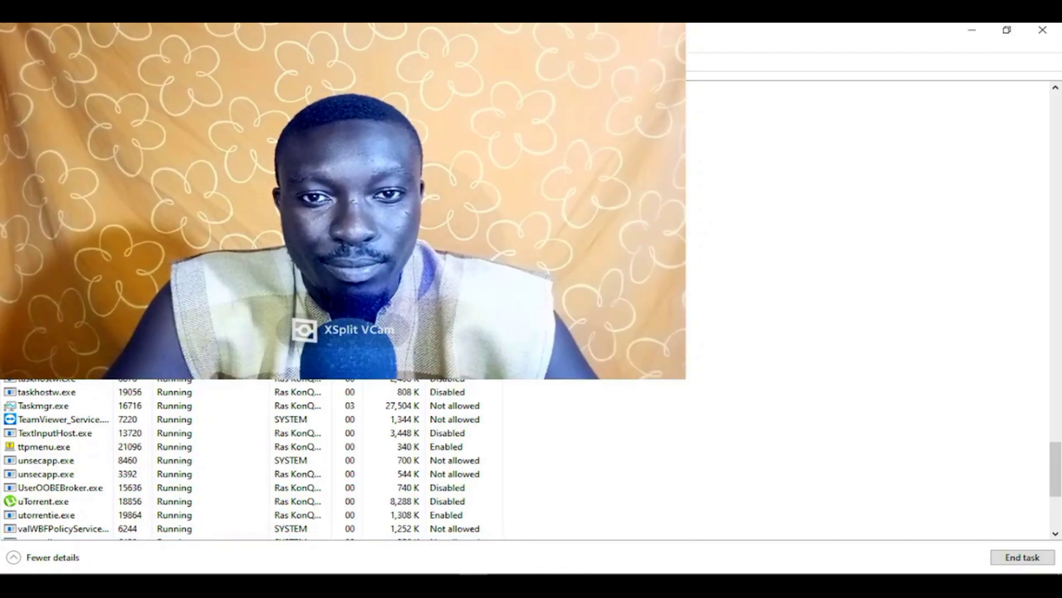
Step: Go from the selected running service in the LocalSystemN... group to its detailed process and open the svchost.exe file properties
{"action": "key", "text": "ctrl+Tab"}
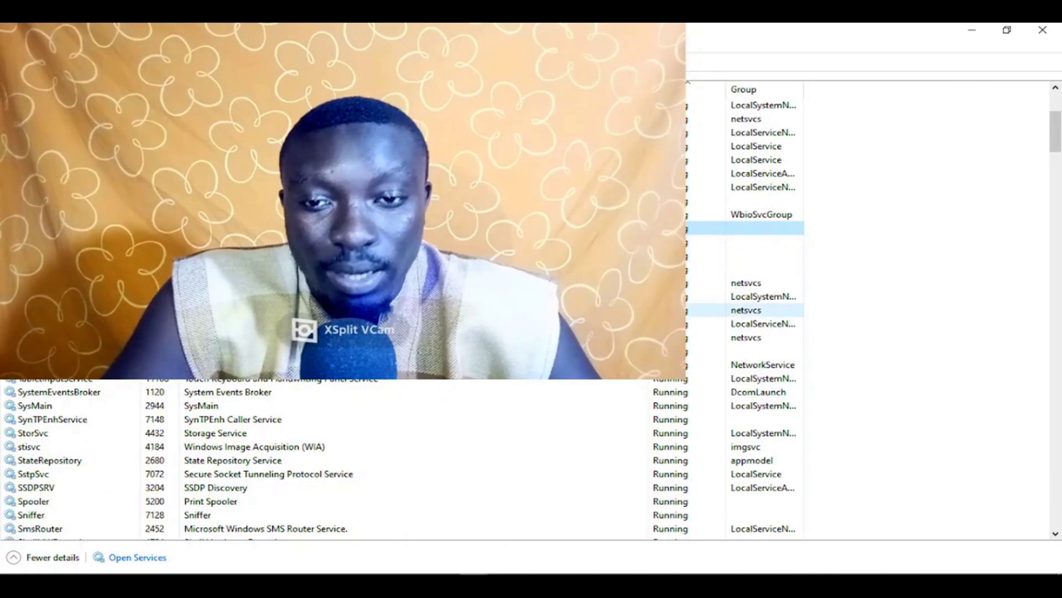
{"action": "left_click", "coordinate": [745, 296]}
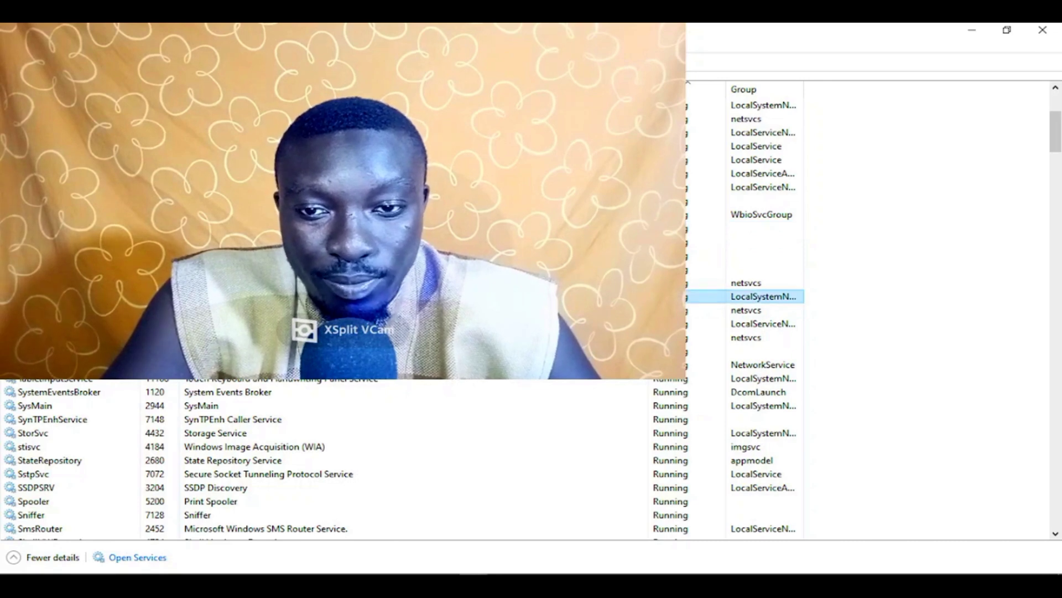
{"action": "right_click", "coordinate": [318, 299]}
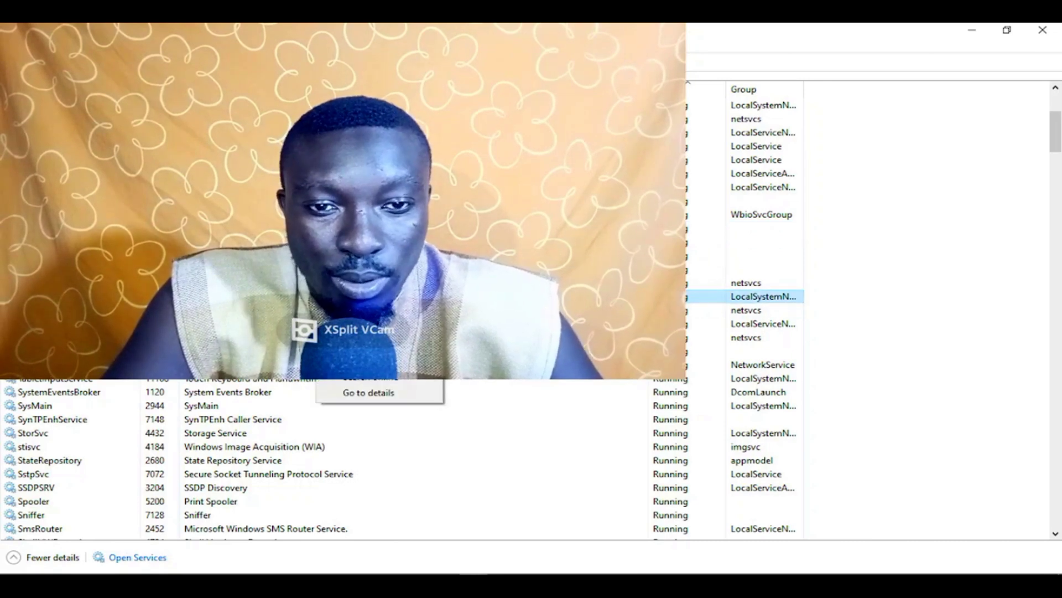
{"action": "left_click", "coordinate": [401, 393]}
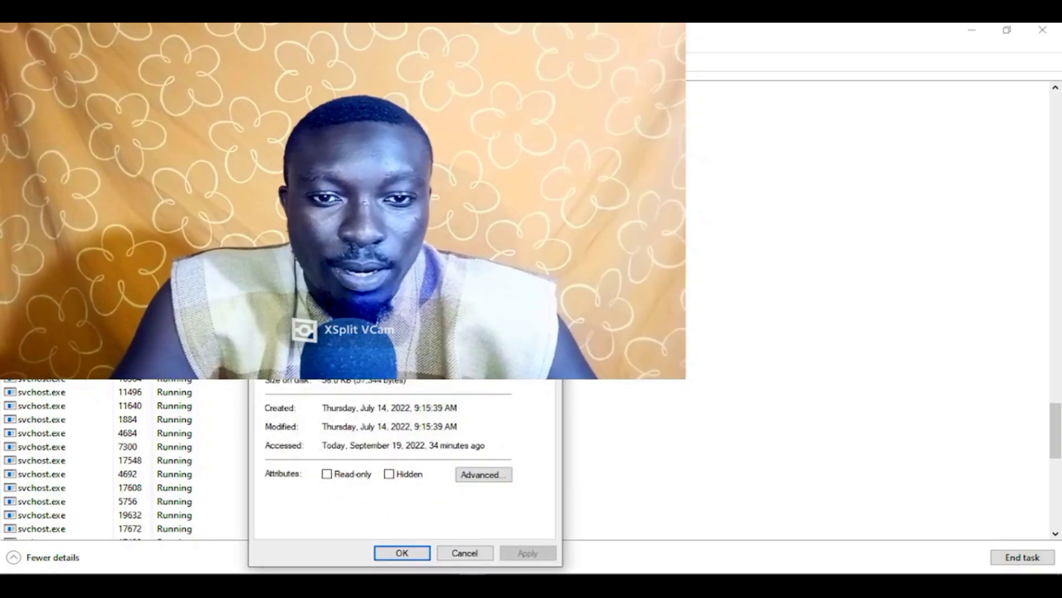
Step: Switch to Microsoft Edge and search the web for svchost.exe to read its description, returning to Task Manager and closing the file properties
{"action": "mouse_move", "coordinate": [375, 553]}
{"action": "left_click", "coordinate": [416, 563]}
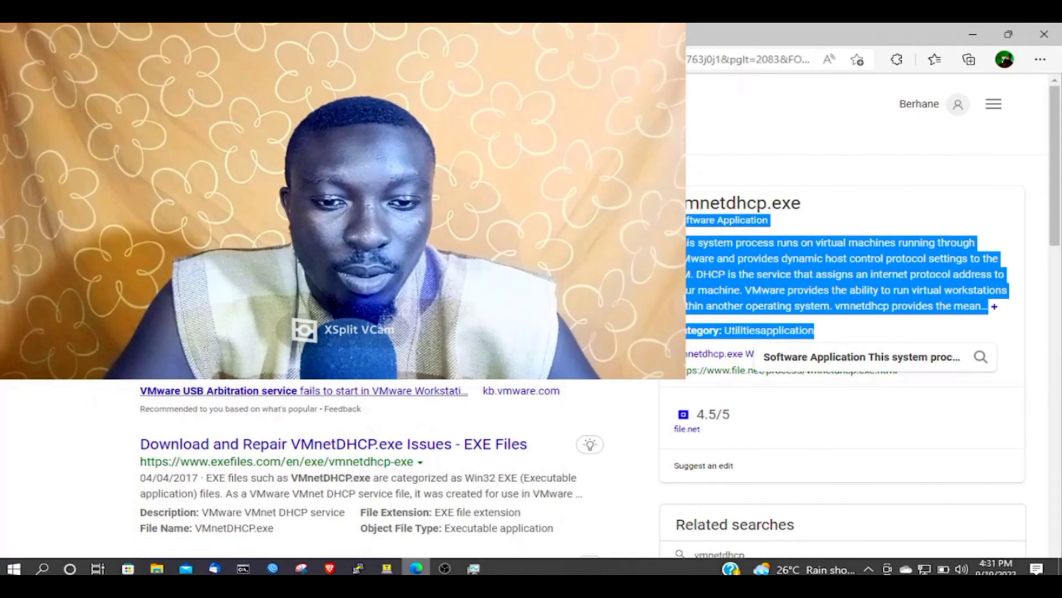
{"action": "key", "text": "Escape"}
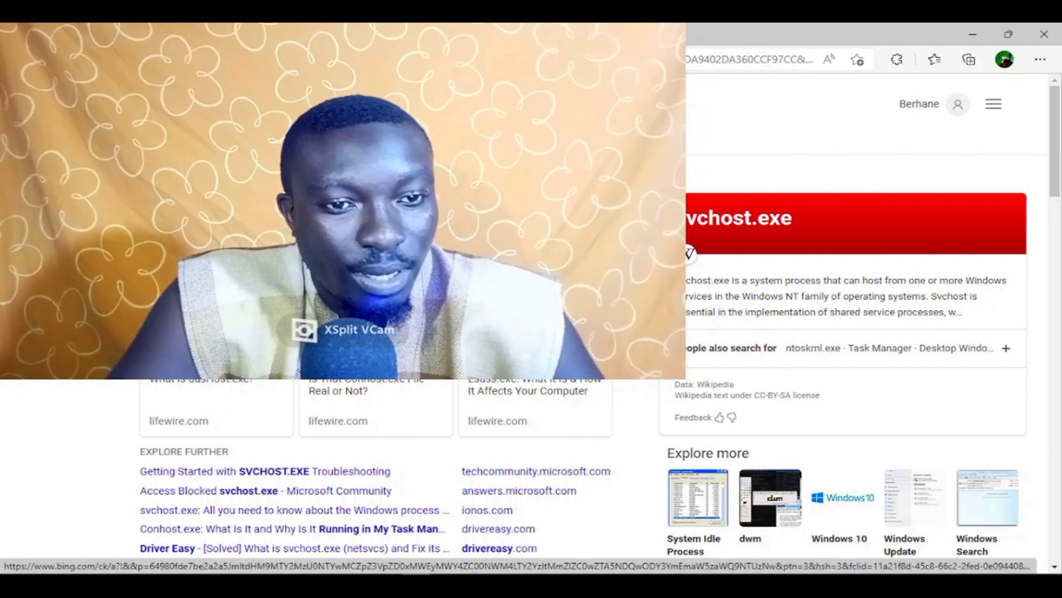
{"action": "left_click", "coordinate": [974, 34]}
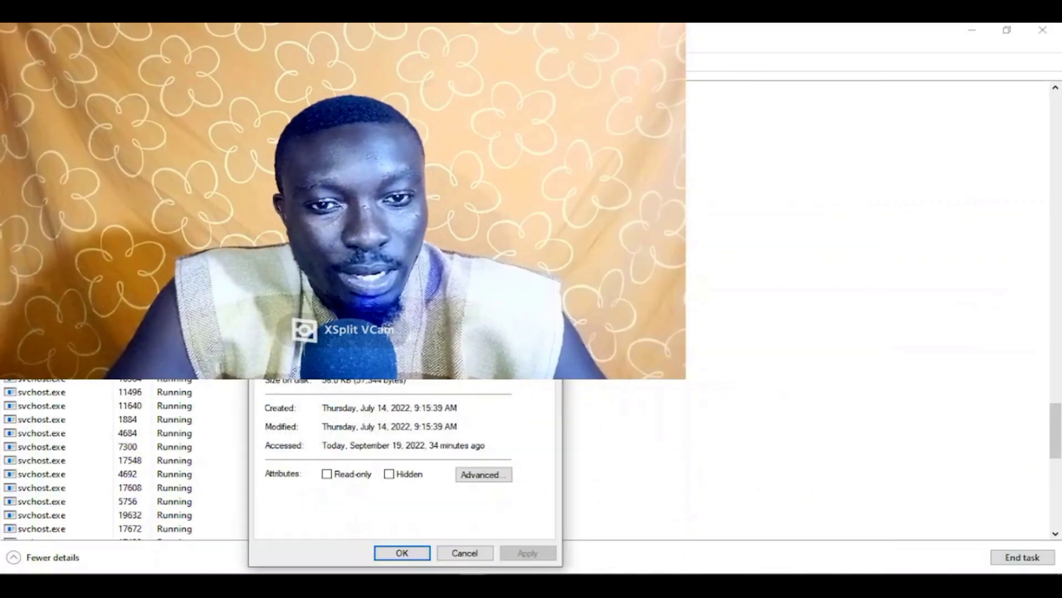
{"action": "key", "text": "Escape"}
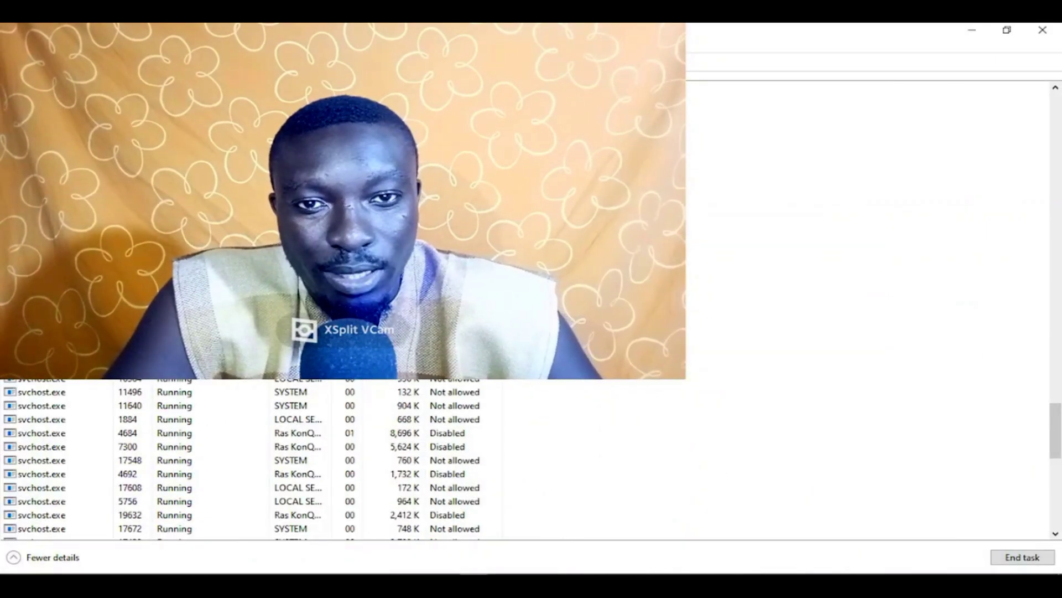
Step: Look through the running services for unfamiliar entries, down to the Device Association Service
{"action": "left_click", "coordinate": [299, 62]}
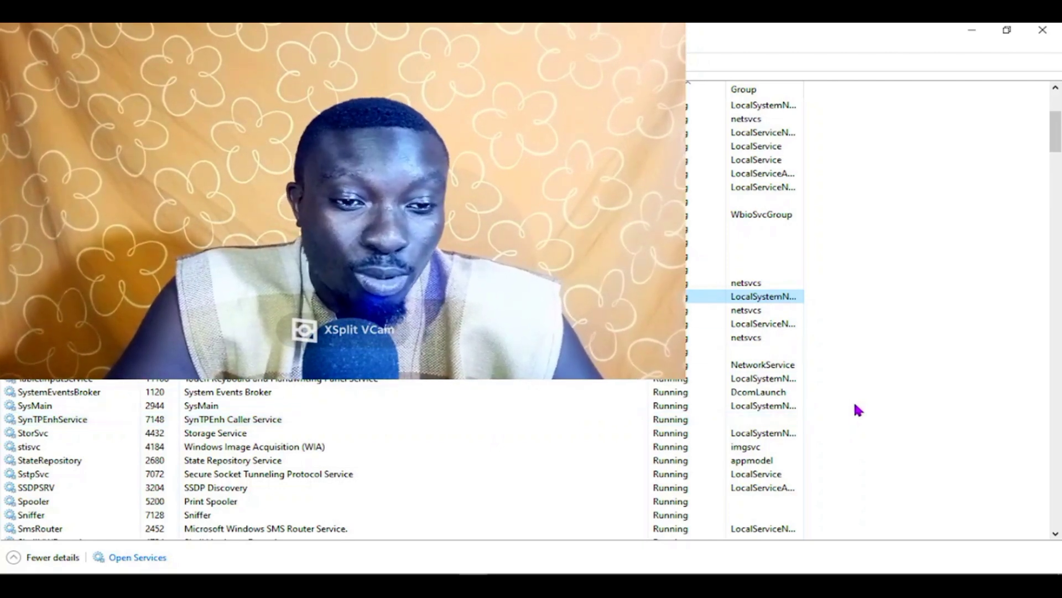
{"action": "scroll", "coordinate": [858, 410], "scroll_direction": "down", "scroll_amount": 2}
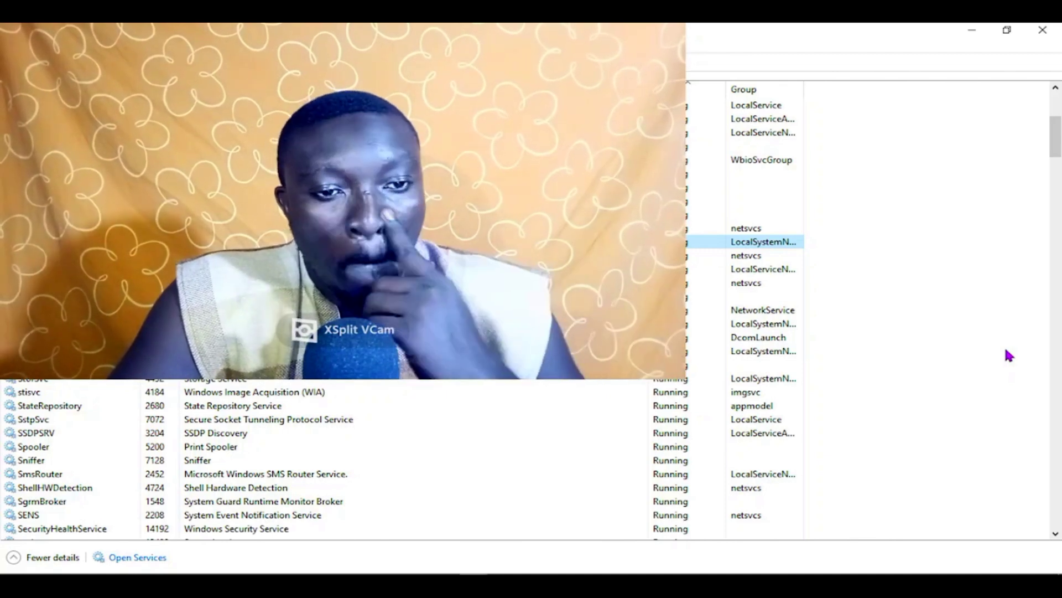
{"action": "scroll", "coordinate": [1008, 335], "scroll_direction": "down", "scroll_amount": 3}
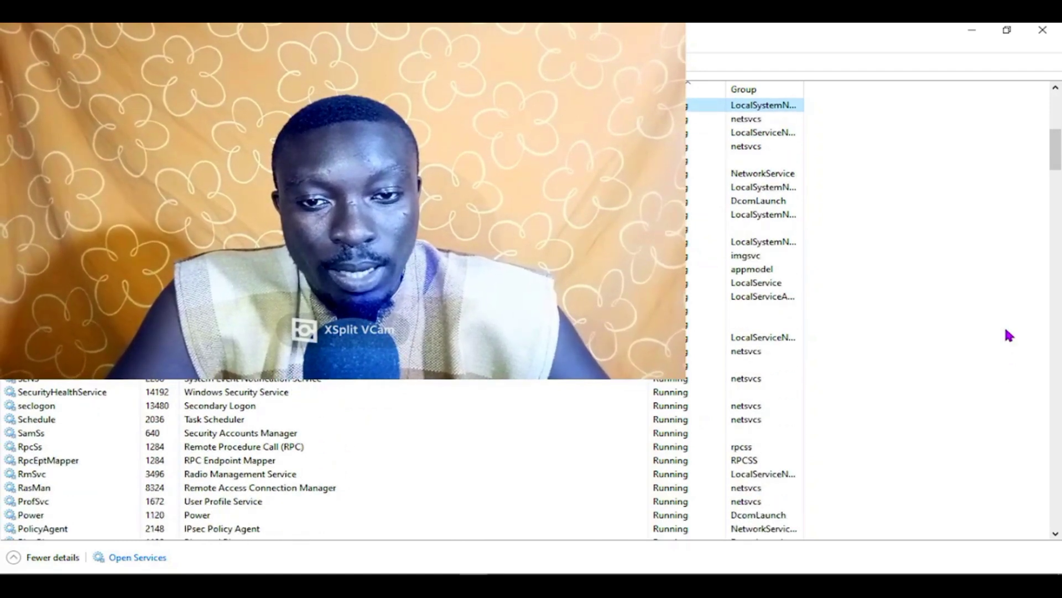
{"action": "scroll", "coordinate": [1008, 335], "scroll_direction": "down", "scroll_amount": 1}
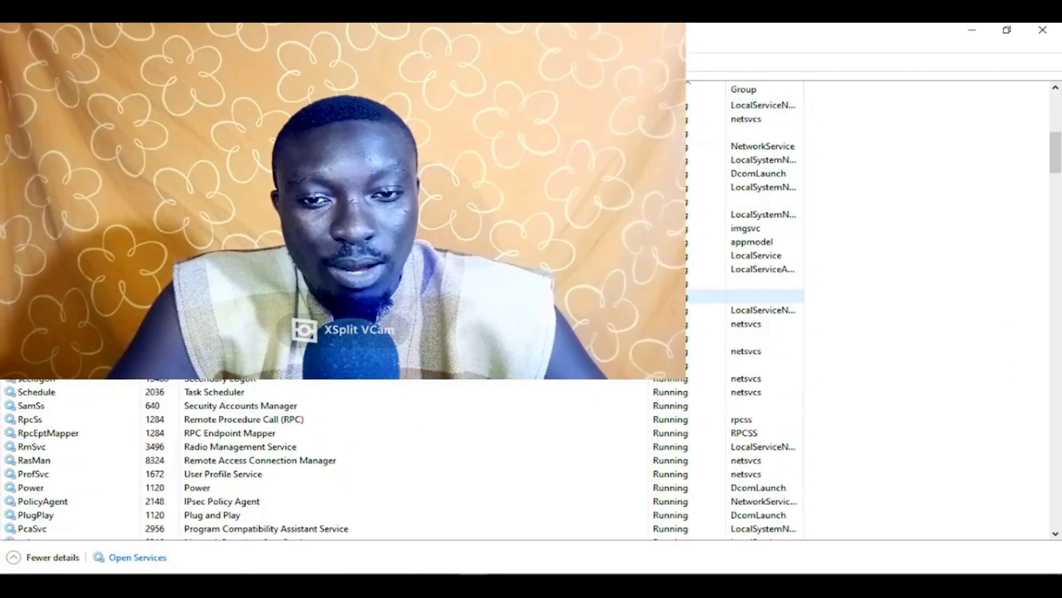
{"action": "right_click", "coordinate": [186, 296]}
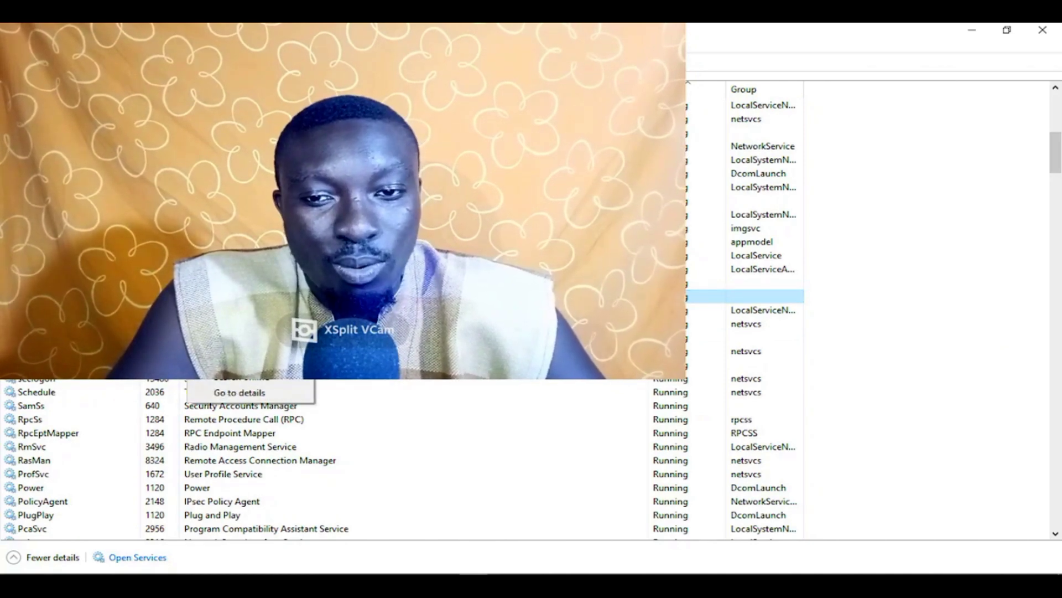
{"action": "left_click", "coordinate": [221, 324]}
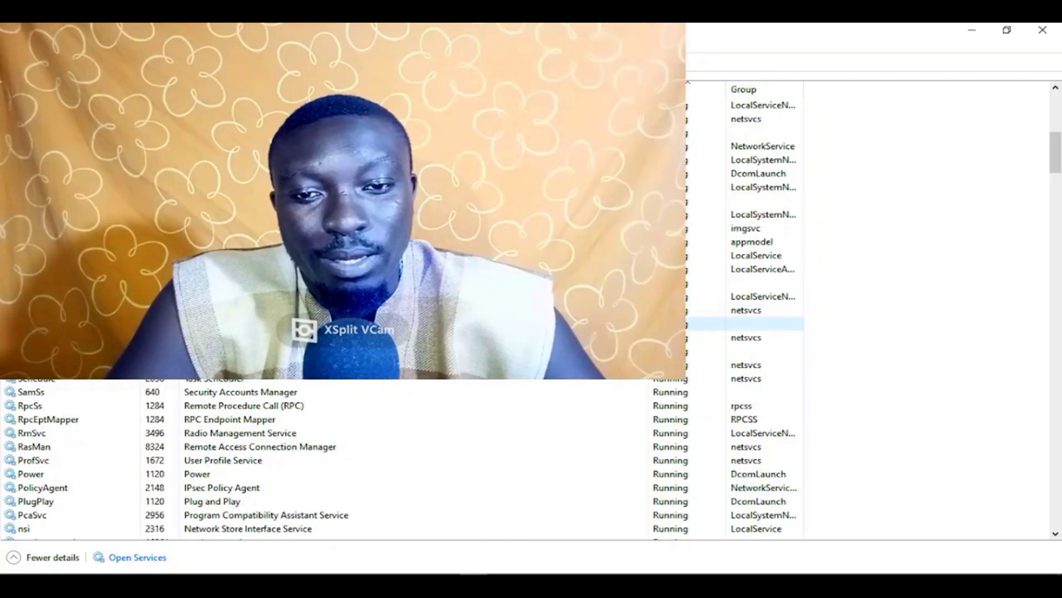
{"action": "scroll", "coordinate": [187, 310], "scroll_direction": "down", "scroll_amount": 8}
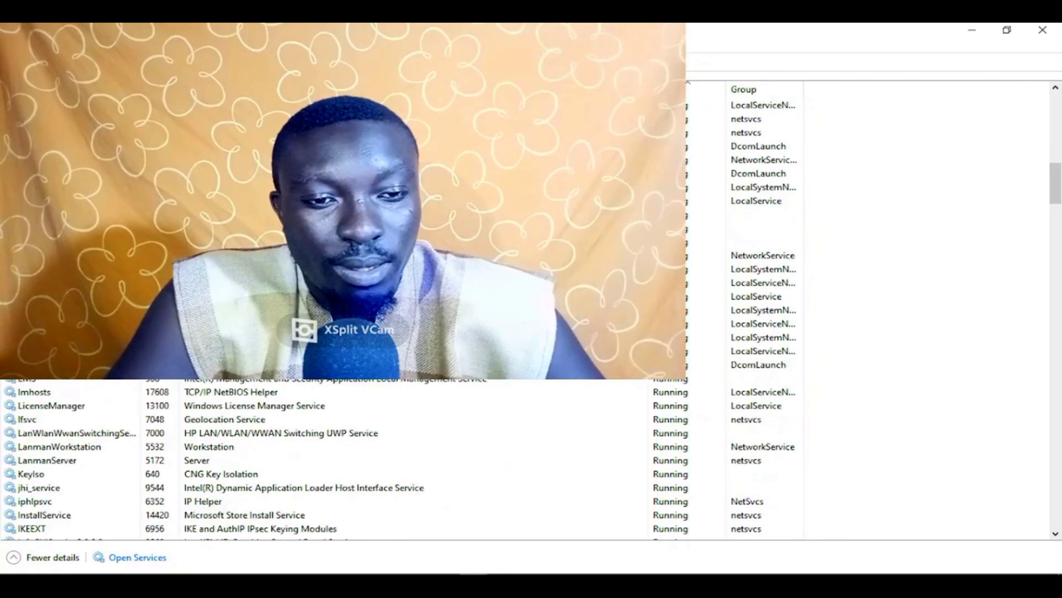
{"action": "scroll", "coordinate": [186, 310], "scroll_direction": "down", "scroll_amount": 8}
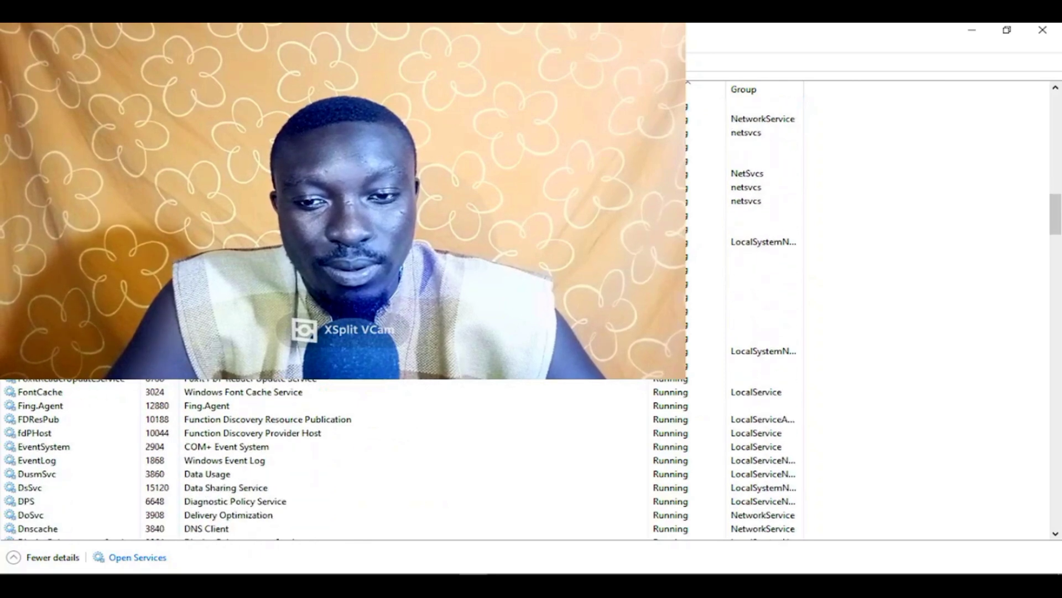
{"action": "scroll", "coordinate": [230, 460], "scroll_direction": "down", "scroll_amount": 3}
{"action": "left_click", "coordinate": [230, 462]}
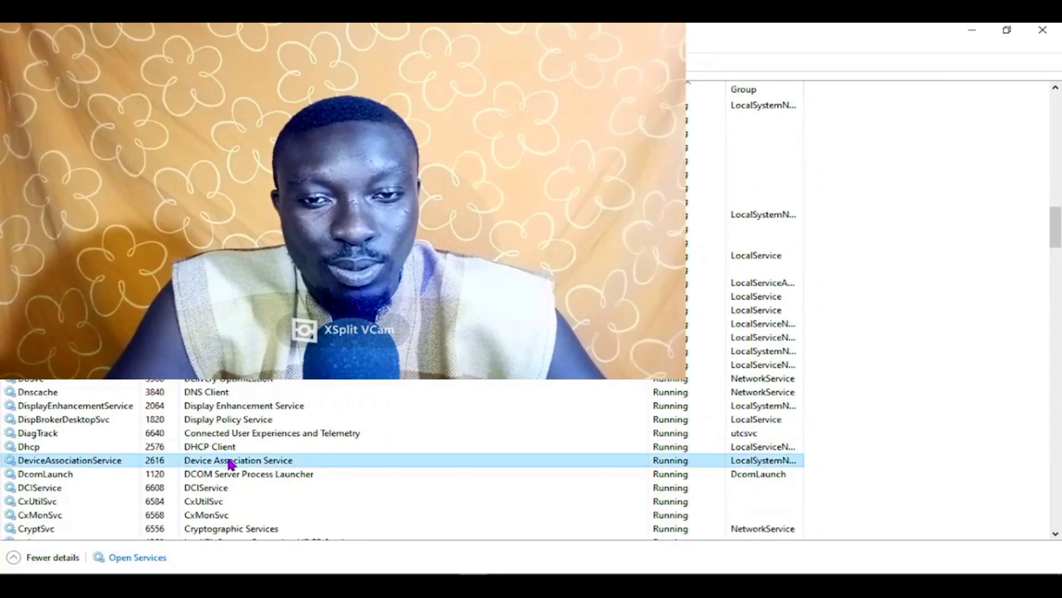
Step: Review the detailed process list, the connected users, the startup apps and the app usage history
{"action": "left_click", "coordinate": [236, 63]}
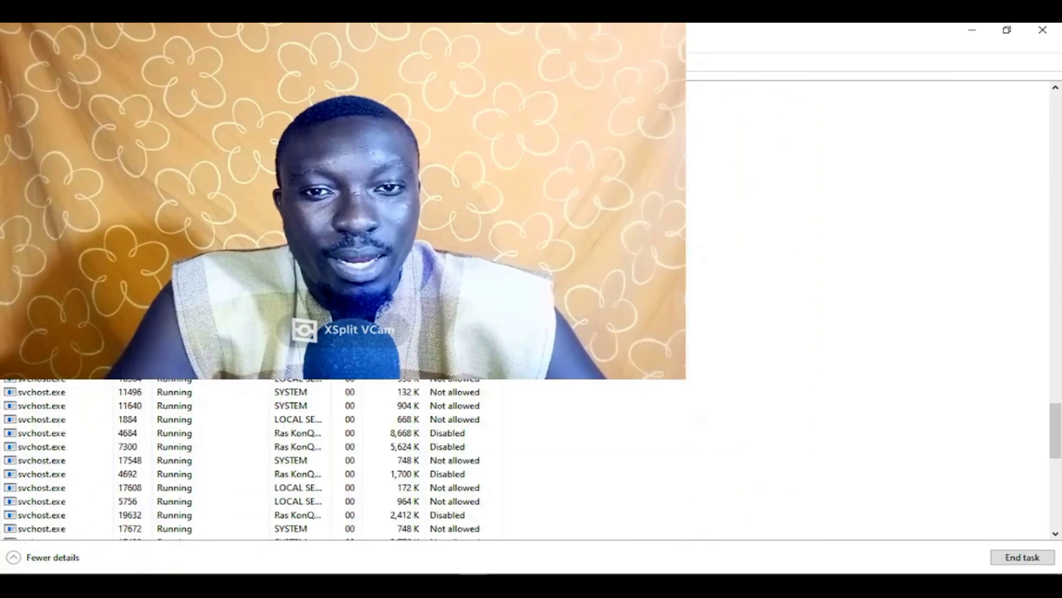
{"action": "key", "text": "ctrl+shift+Tab"}
{"action": "key", "text": "ctrl+Tab"}
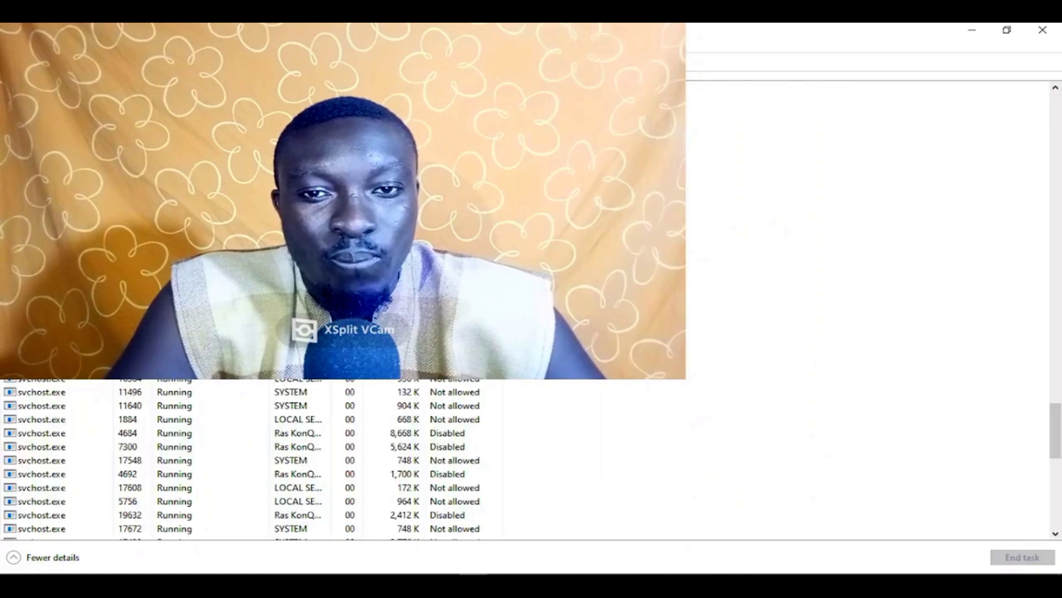
{"action": "scroll", "coordinate": [249, 459], "scroll_direction": "up", "scroll_amount": 1}
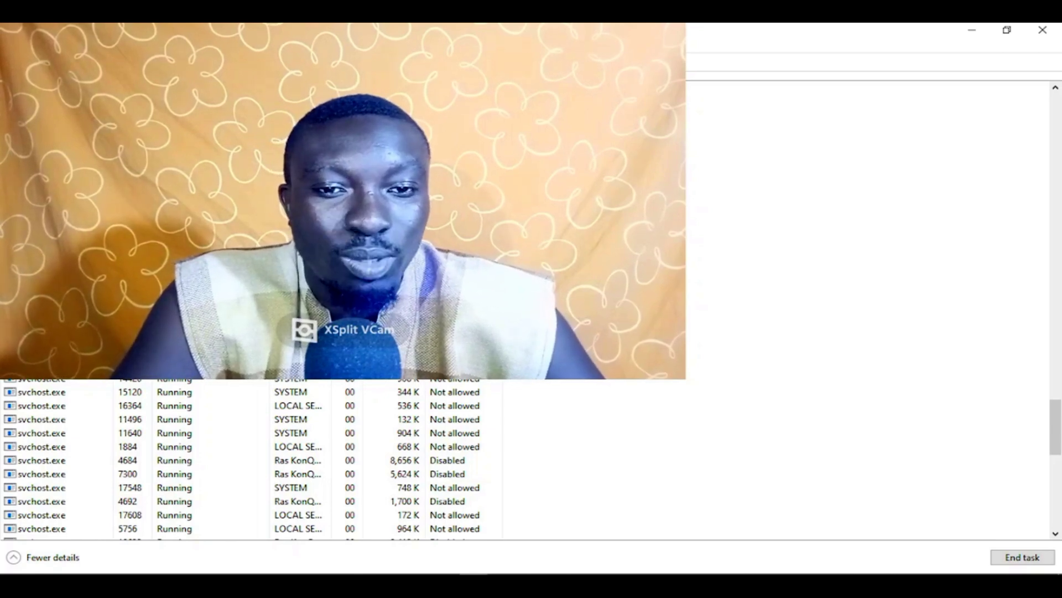
{"action": "key", "text": "ctrl+shift+Tab"}
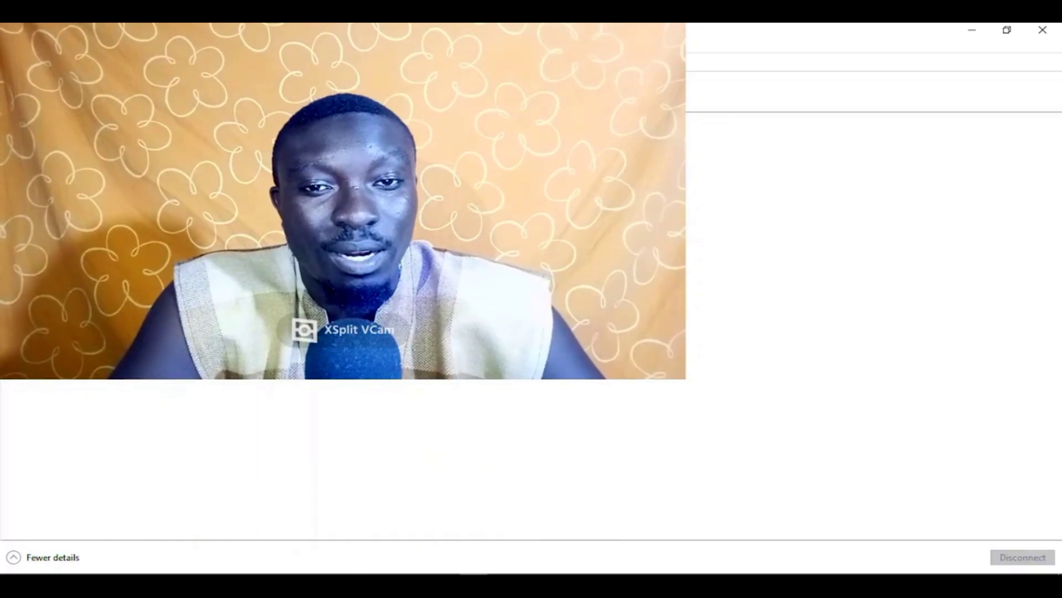
{"action": "key", "text": "ctrl+shift+Tab"}
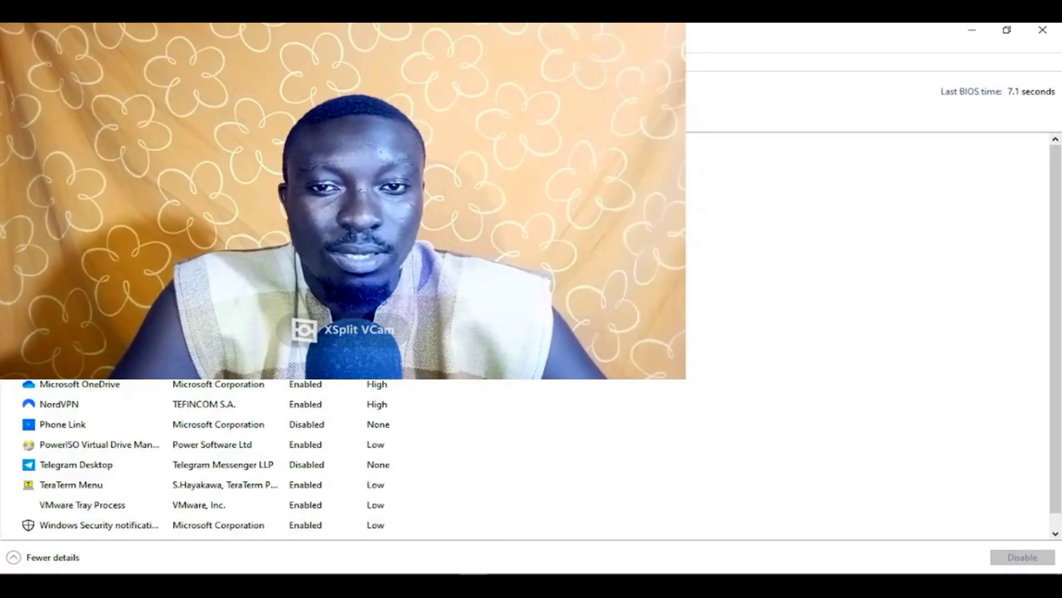
{"action": "key", "text": "ctrl+shift+Tab"}
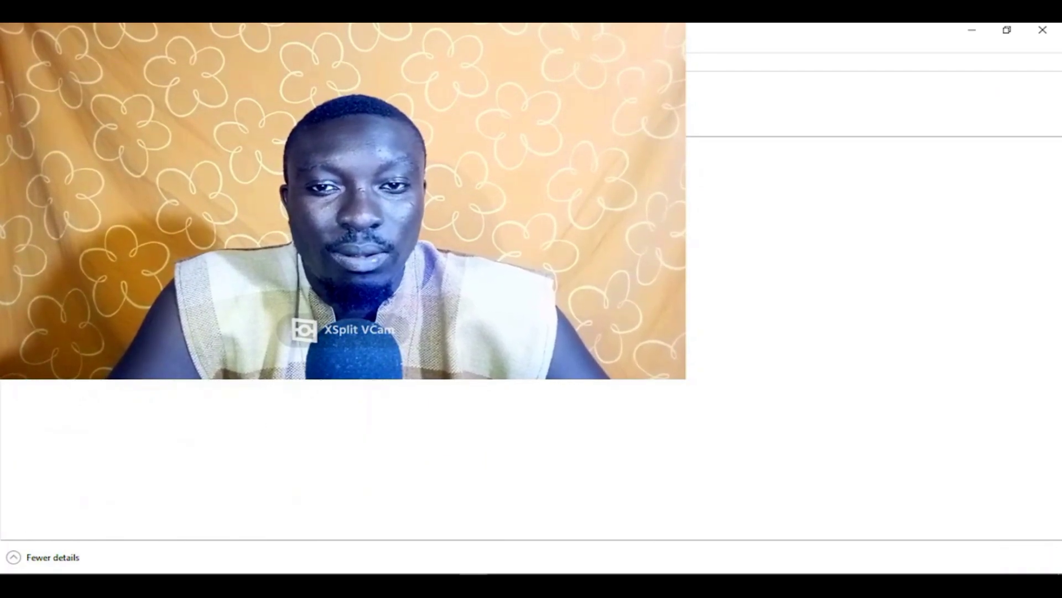
Step: Examine the performance graphs and statistics for the CPU, memory and Ethernet connection
{"action": "key", "text": "ctrl+shift+Tab"}
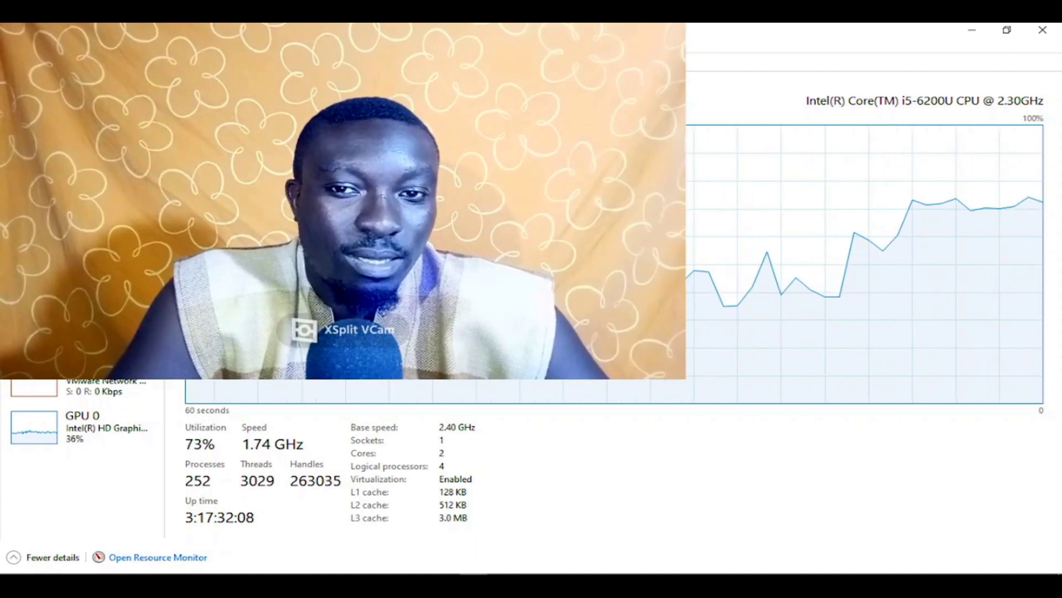
{"action": "key", "text": "Down"}
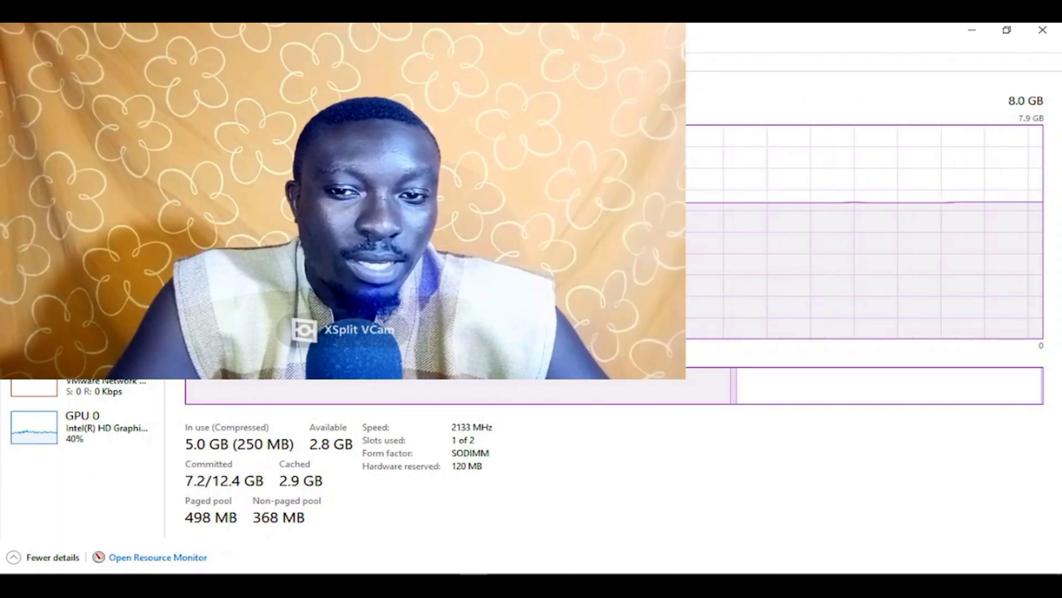
{"action": "key", "text": "Down"}
{"action": "key", "text": "Down"}
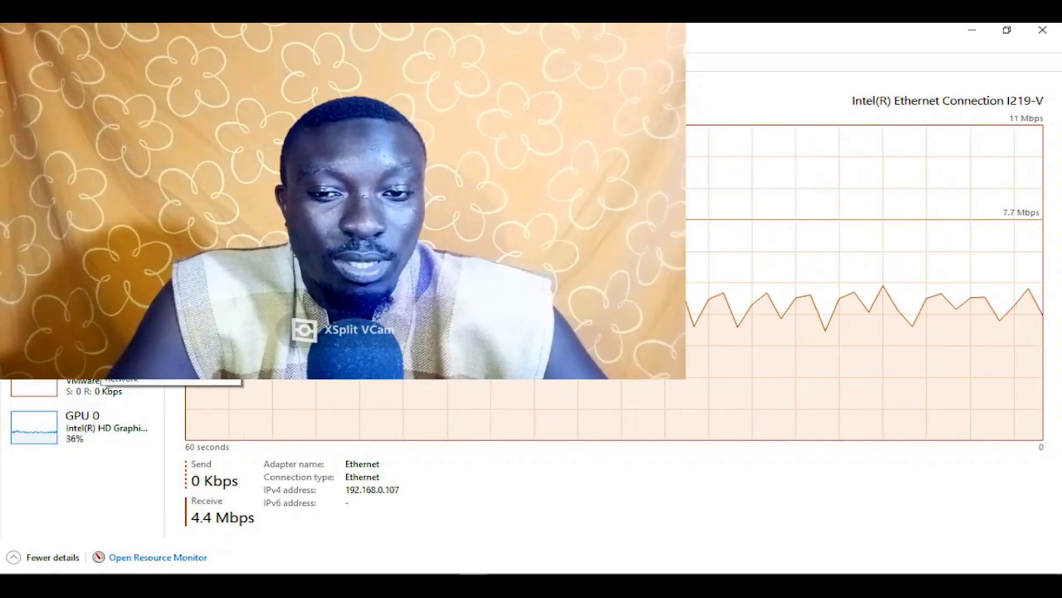
{"action": "left_click", "coordinate": [83, 143]}
Step: Return to the detailed process list and widen its memory usage column
{"action": "key", "text": "ctrl+Tab"}
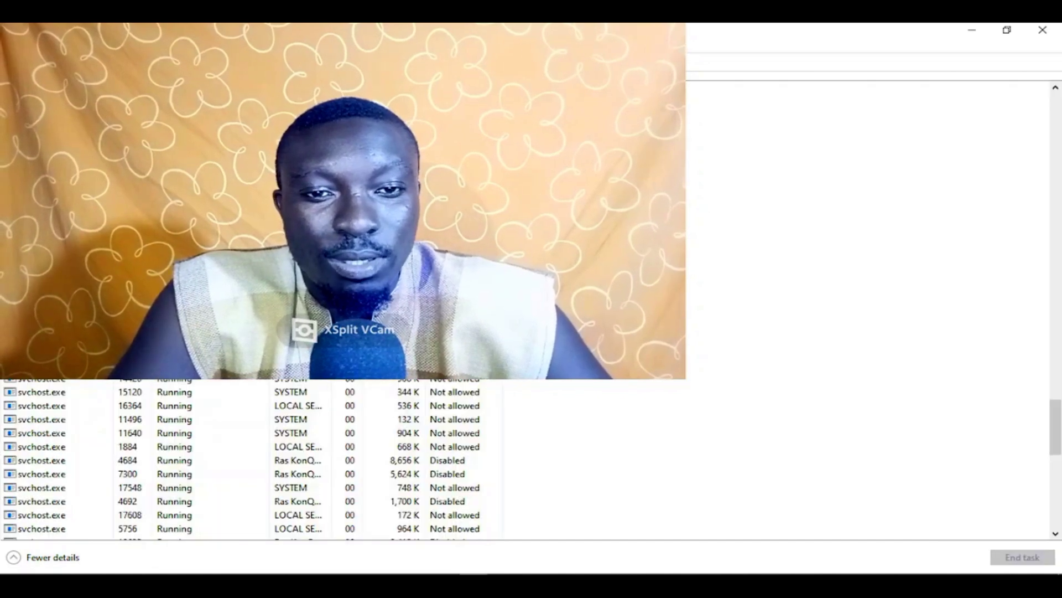
{"action": "key", "text": "ctrl+Tab"}
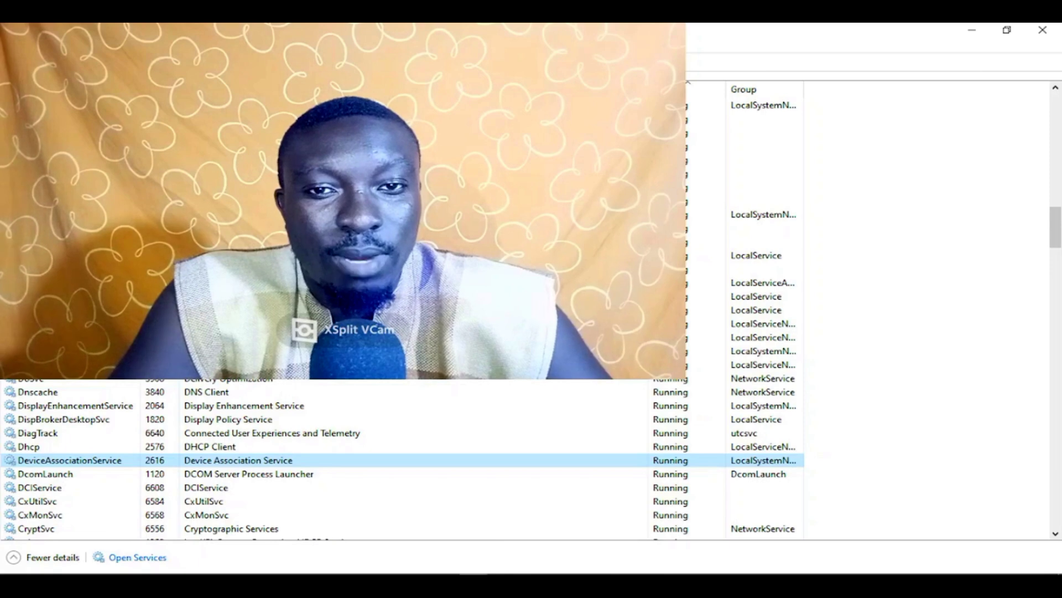
{"action": "key", "text": "ctrl+shift+Tab"}
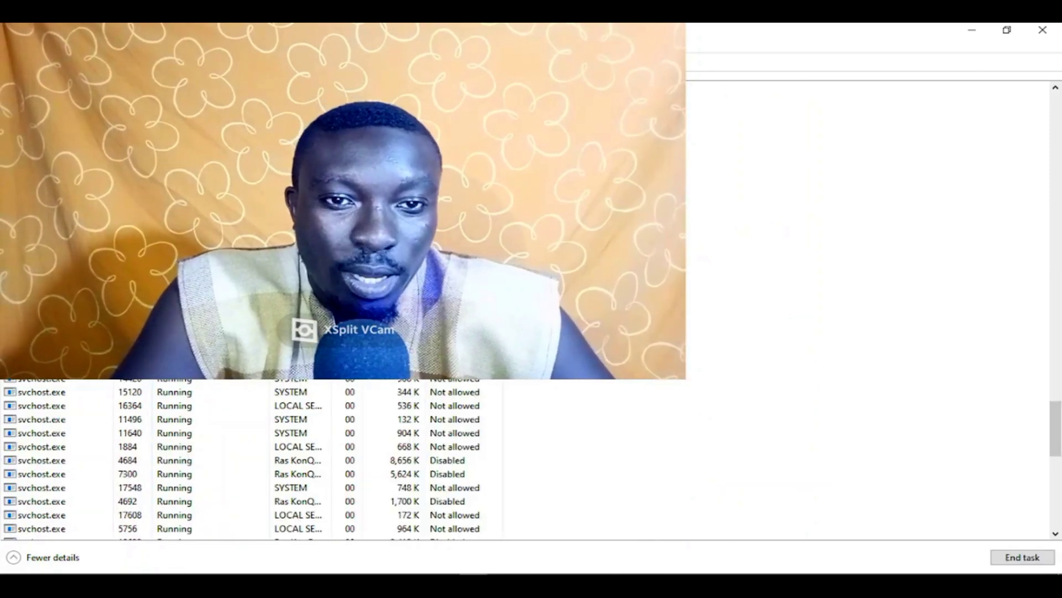
{"action": "left_click_drag", "start_coordinate": [425, 88], "coordinate": [511, 76]}
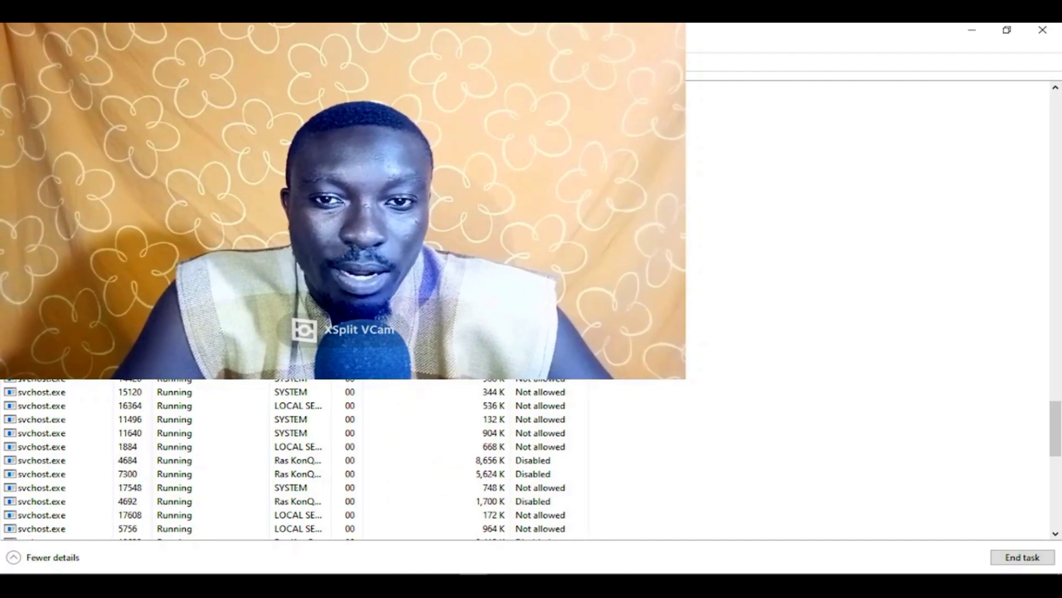
Step: Look through the detailed processes from the svchost.exe entries down to WAM.exe for unfamiliar executables
{"action": "scroll", "coordinate": [293, 460], "scroll_direction": "down", "scroll_amount": 4}
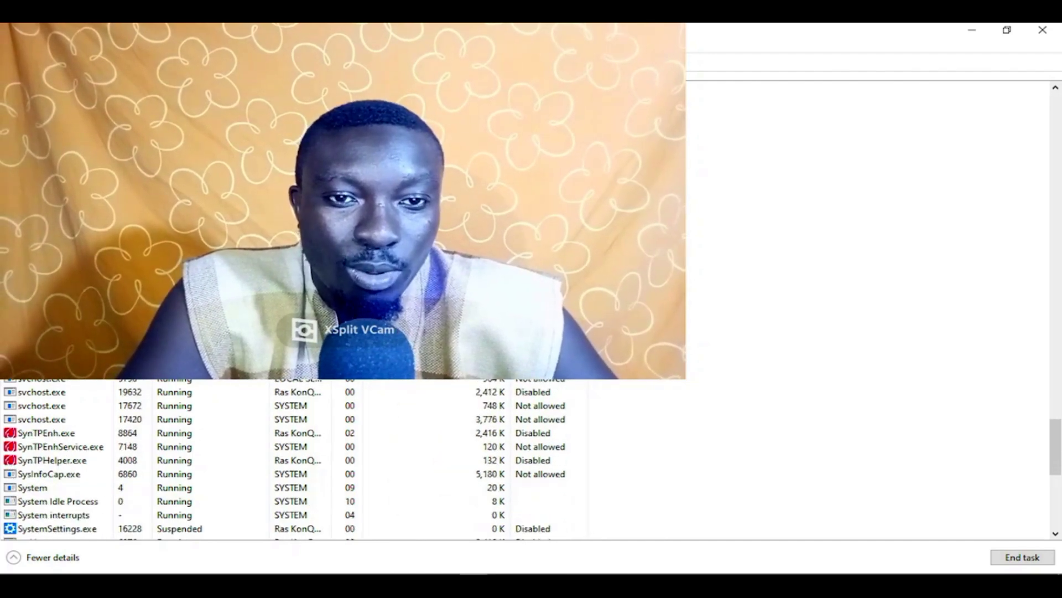
{"action": "scroll", "coordinate": [294, 459], "scroll_direction": "down", "scroll_amount": 3}
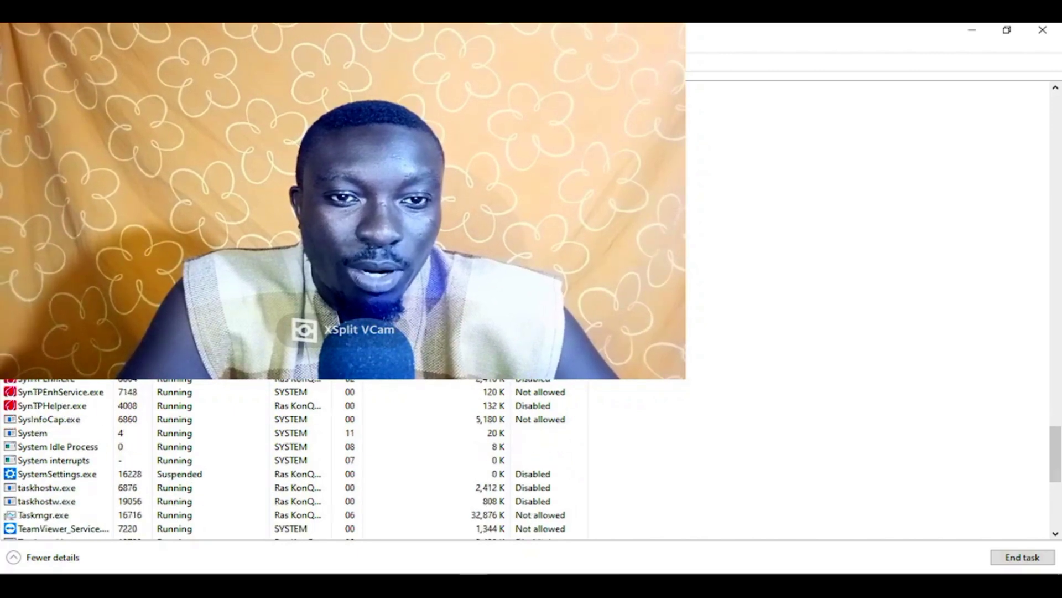
{"action": "scroll", "coordinate": [293, 459], "scroll_direction": "down", "scroll_amount": 1}
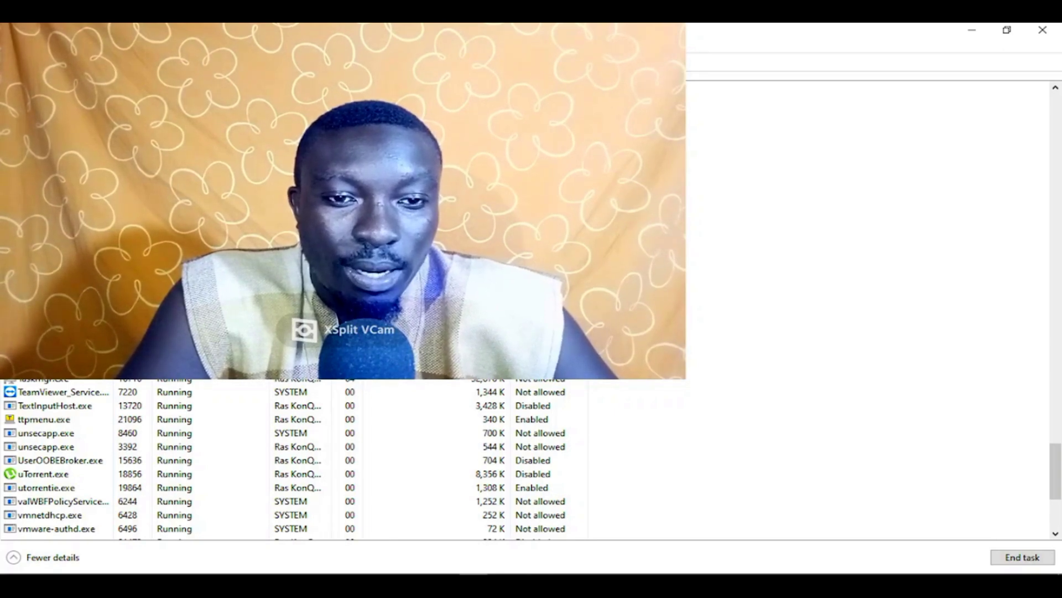
{"action": "scroll", "coordinate": [294, 459], "scroll_direction": "down", "scroll_amount": 8}
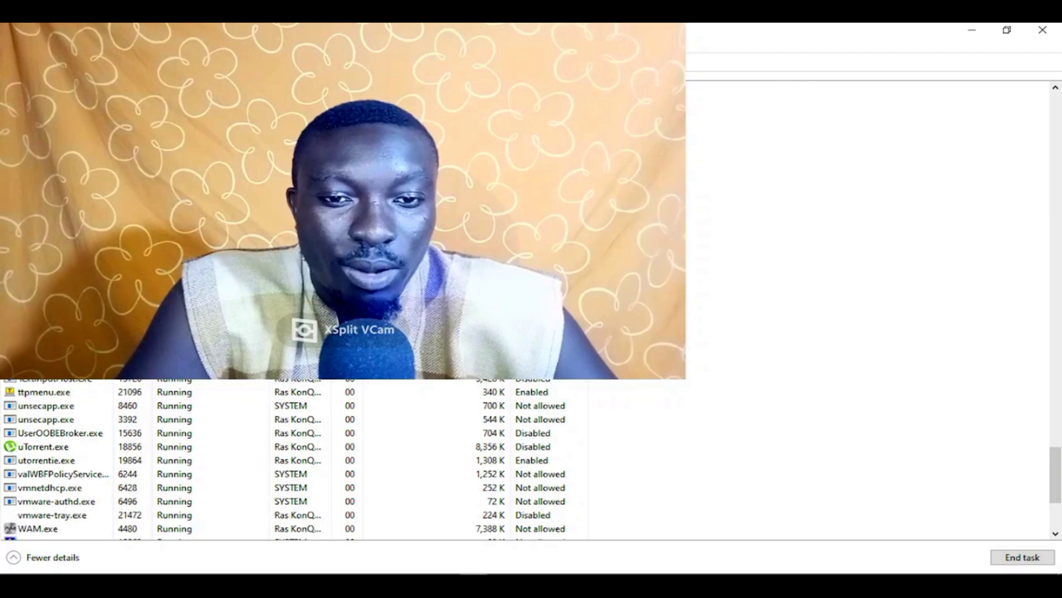
{"action": "scroll", "coordinate": [294, 459], "scroll_direction": "up", "scroll_amount": 10}
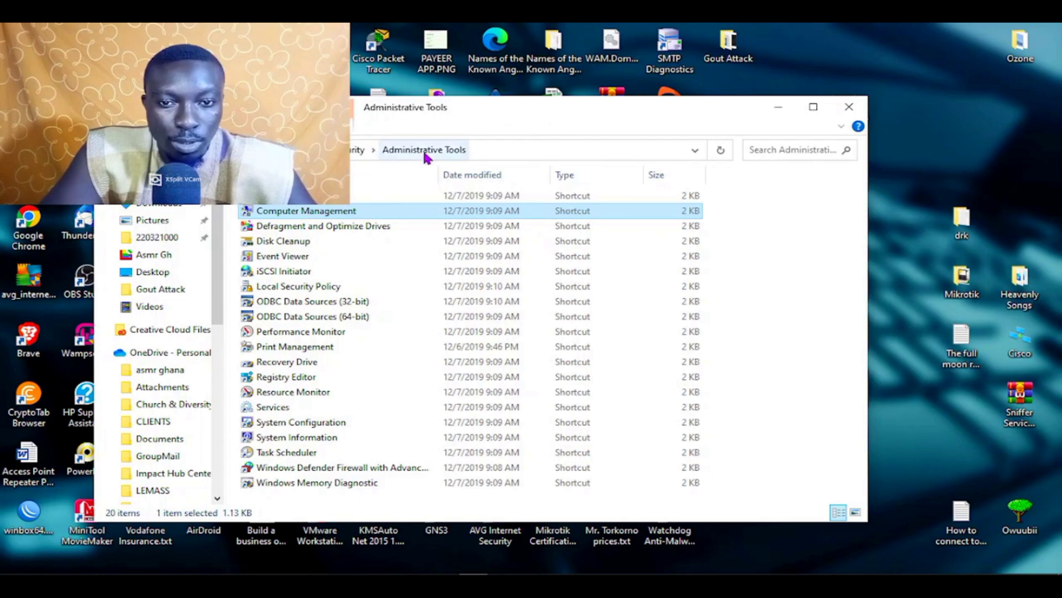
Step: Open Computer Management in a maximized window and display the Services list under Services and Applications
{"action": "double_click", "coordinate": [283, 213]}
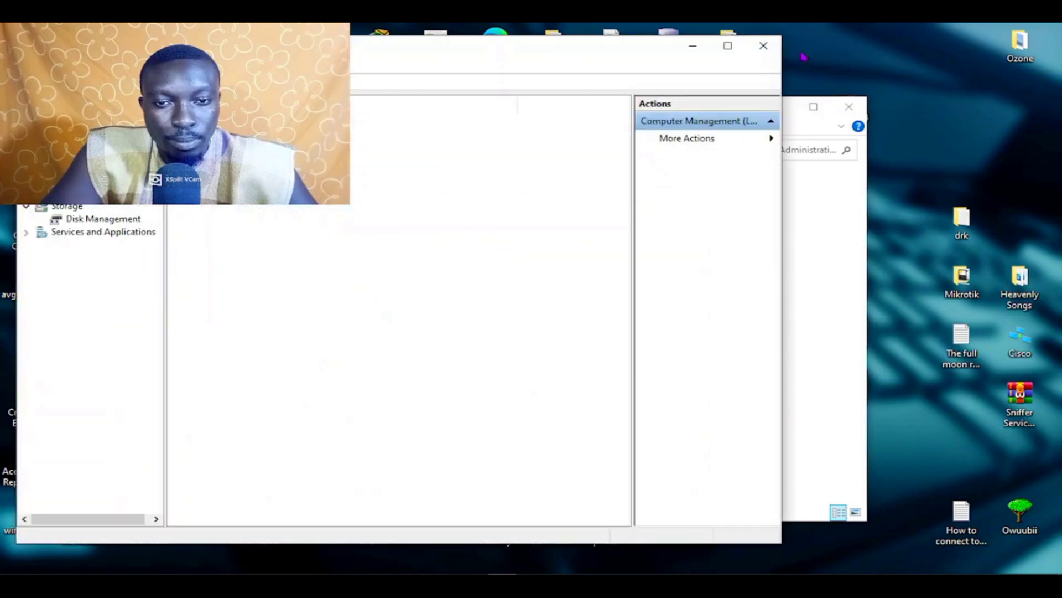
{"action": "left_click", "coordinate": [733, 46]}
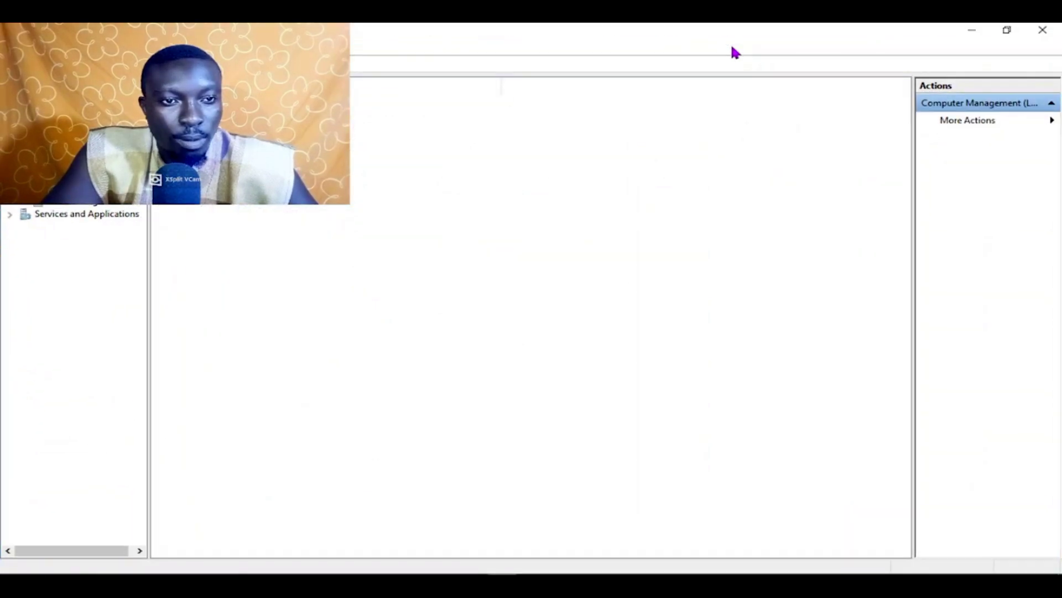
{"action": "left_click", "coordinate": [78, 214]}
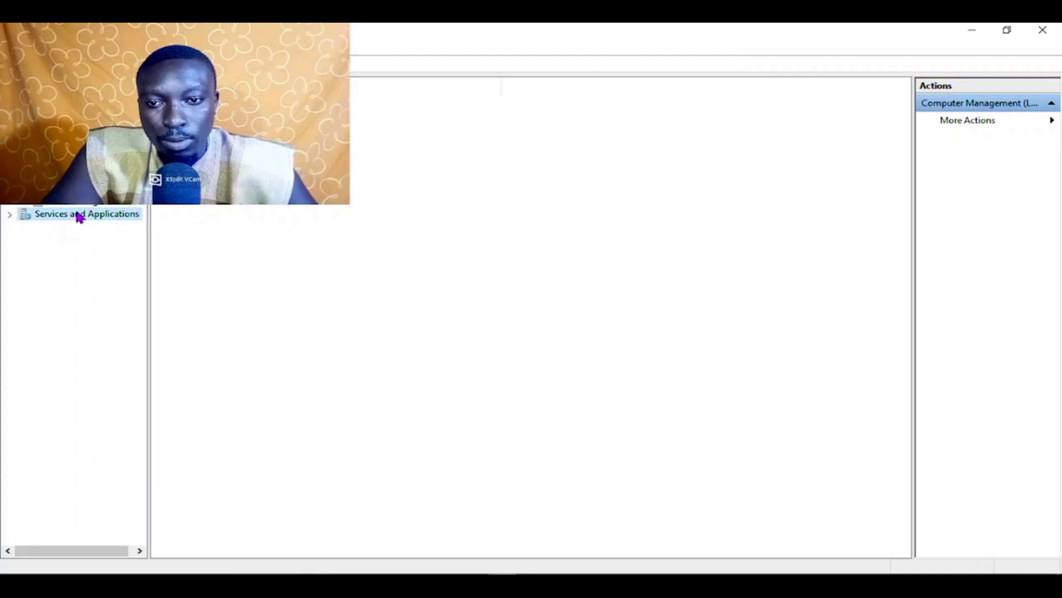
{"action": "left_click", "coordinate": [9, 216]}
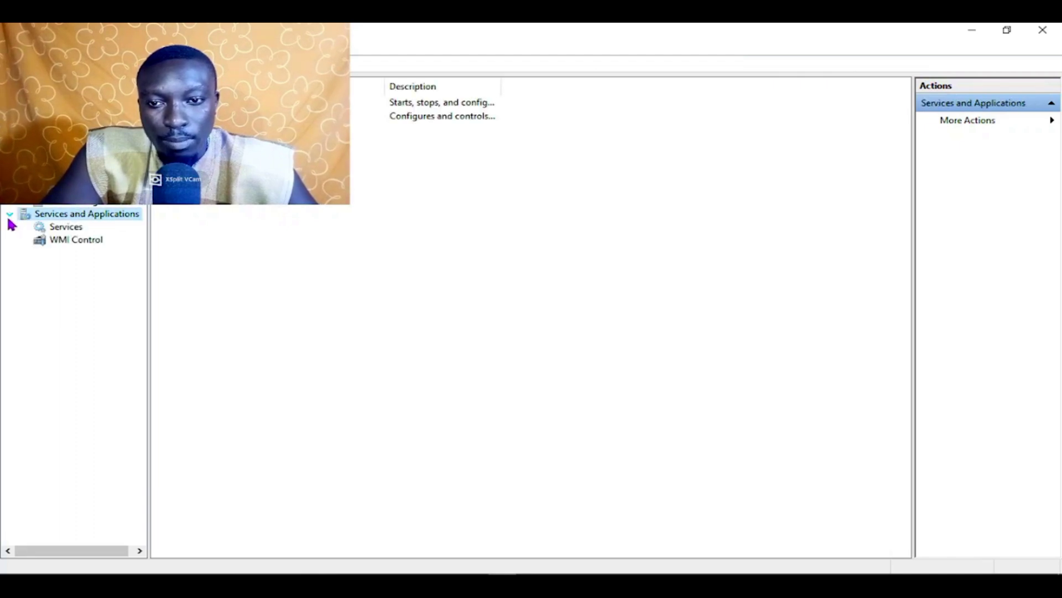
{"action": "left_click", "coordinate": [64, 228]}
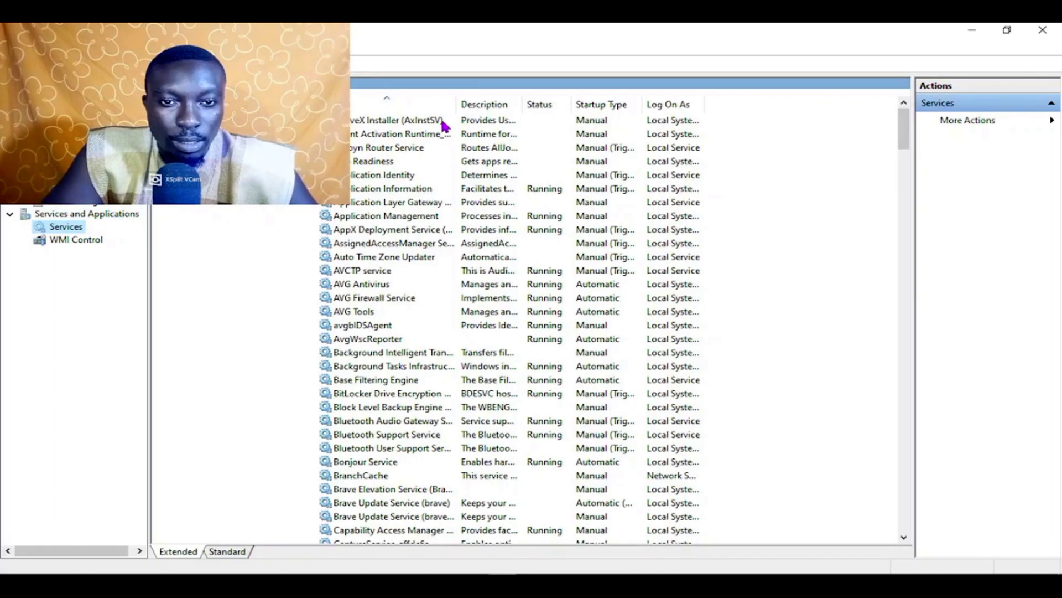
Step: Review the first services in the list, from ActiveX Installer (AxInstSV) to App Readiness
{"action": "left_click", "coordinate": [356, 121]}
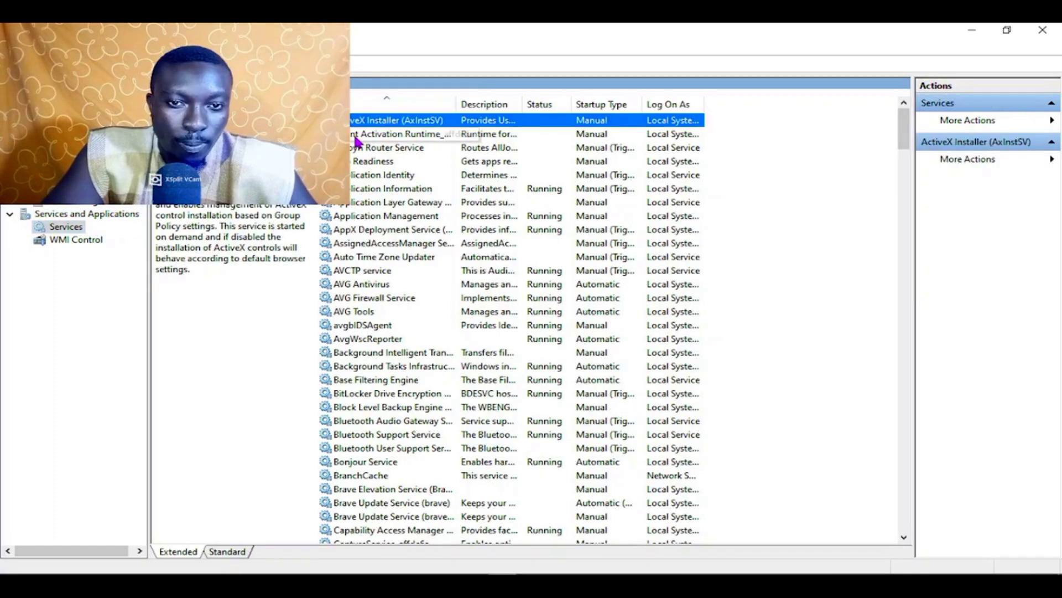
{"action": "left_click", "coordinate": [356, 136]}
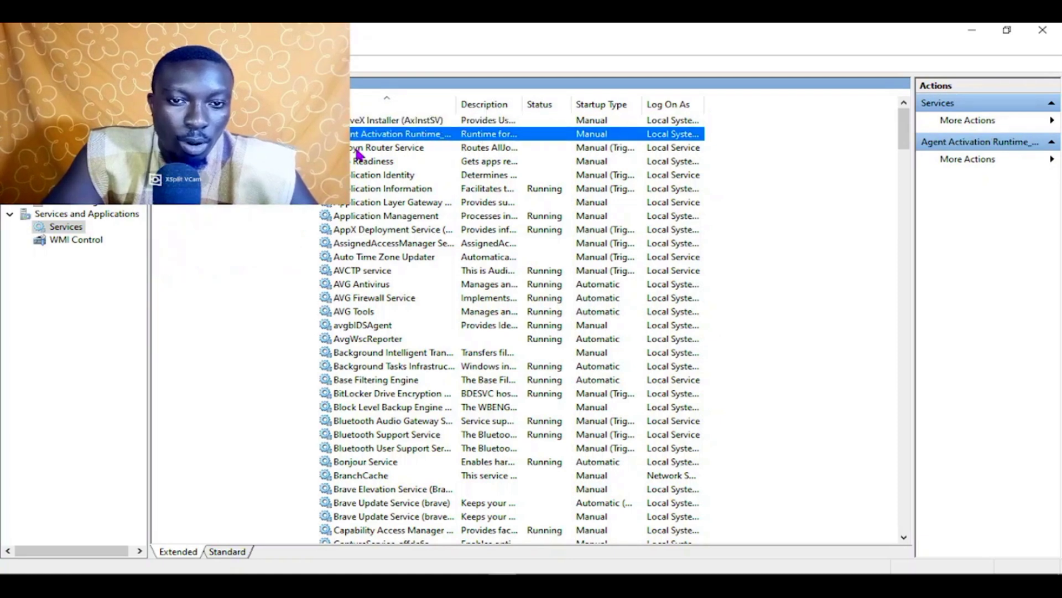
{"action": "left_click", "coordinate": [356, 148]}
{"action": "left_click", "coordinate": [356, 164]}
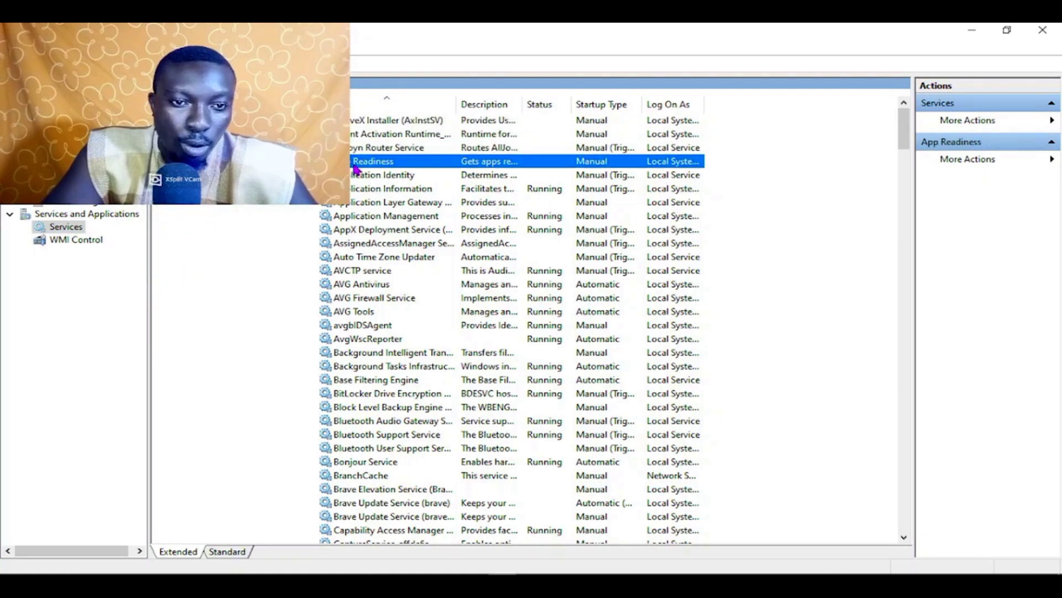
Step: Inspect the startup type options in the Application Identity service's properties and close them without changes
{"action": "left_click", "coordinate": [543, 176]}
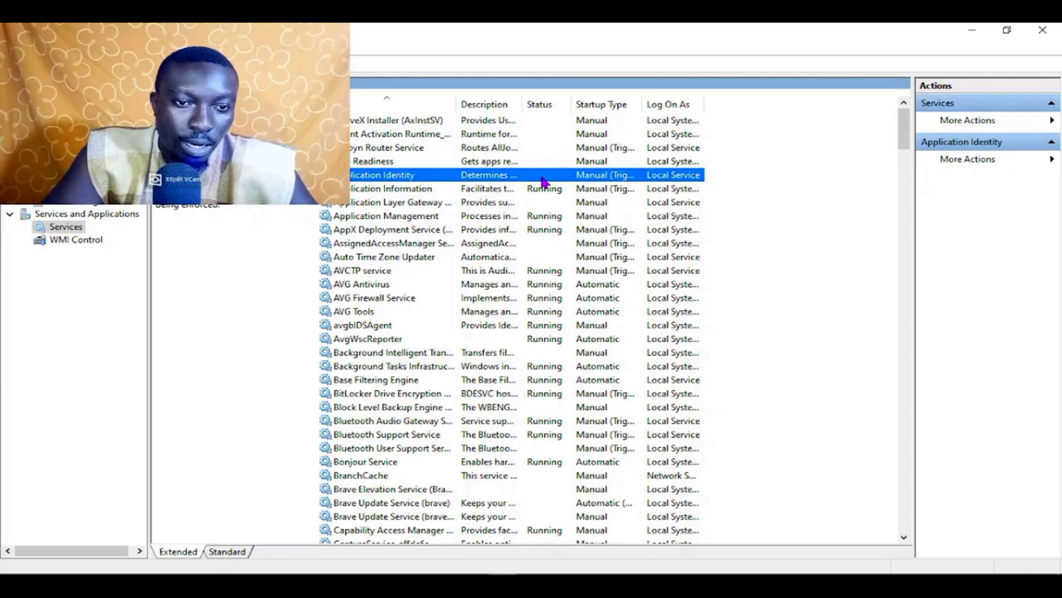
{"action": "double_click", "coordinate": [542, 176]}
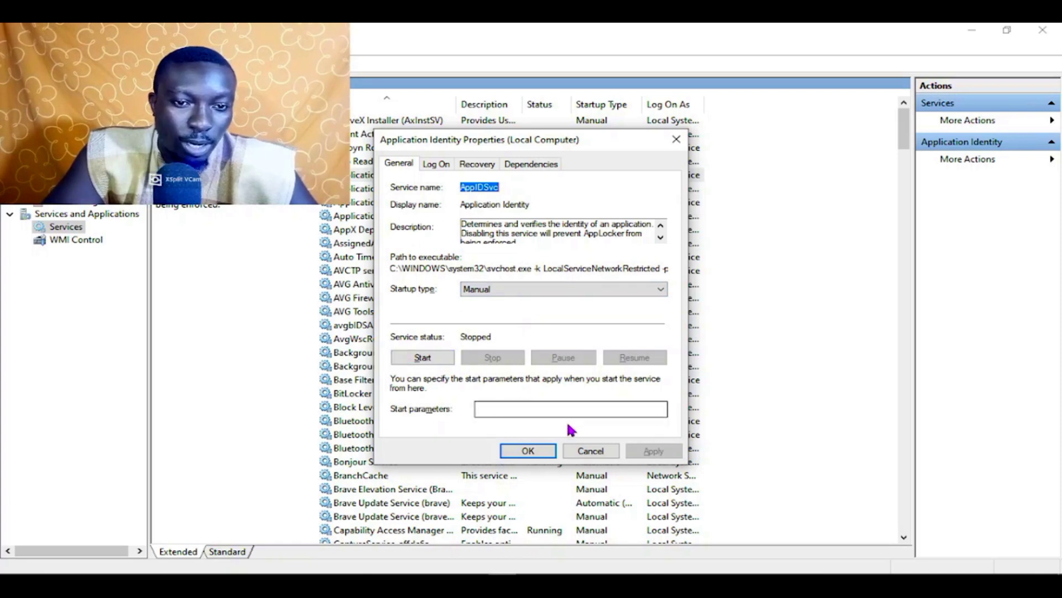
{"action": "left_click", "coordinate": [547, 290]}
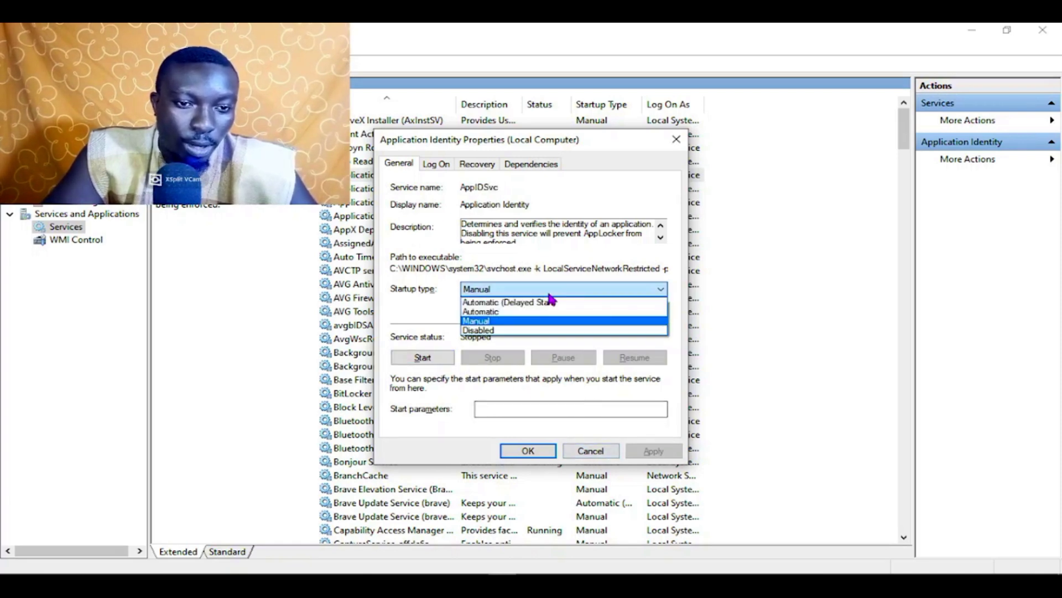
{"action": "left_click", "coordinate": [548, 292]}
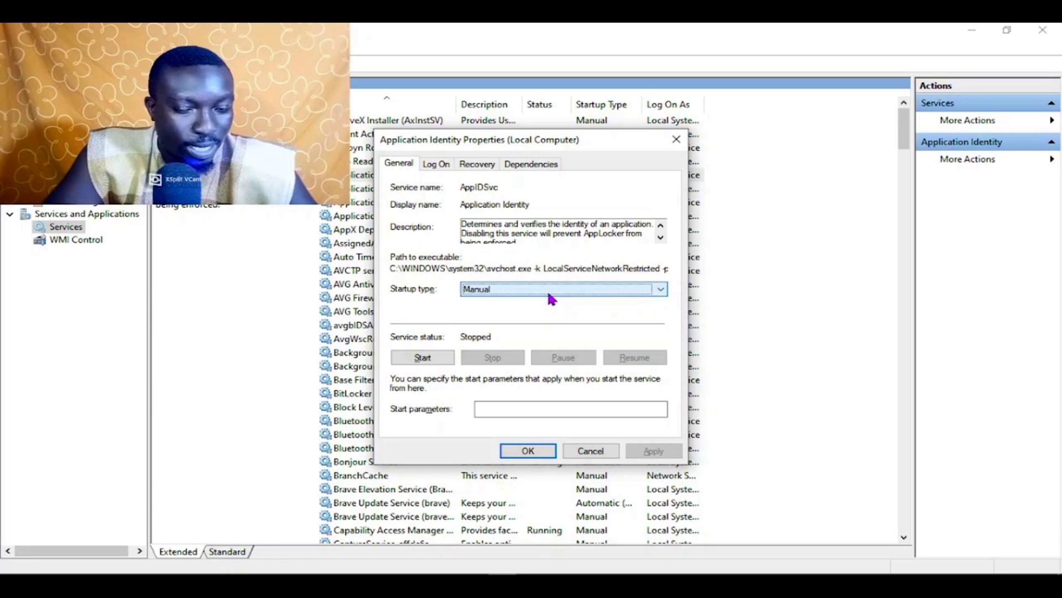
{"action": "left_click", "coordinate": [578, 454]}
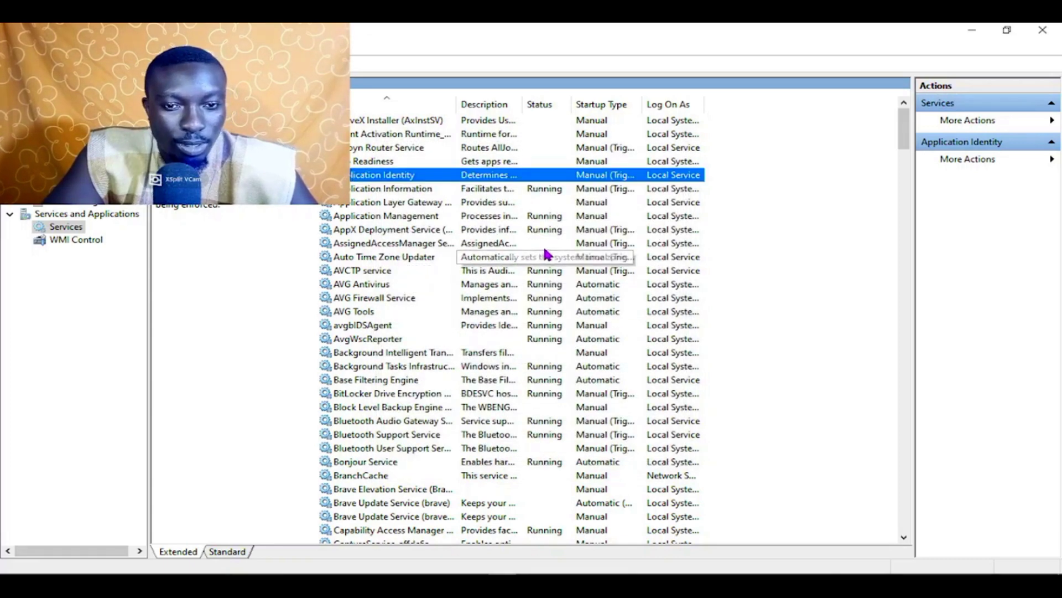
Step: Widen the service list's Name, Log On As, Startup Type and Status columns to show their full text
{"action": "left_click", "coordinate": [509, 244]}
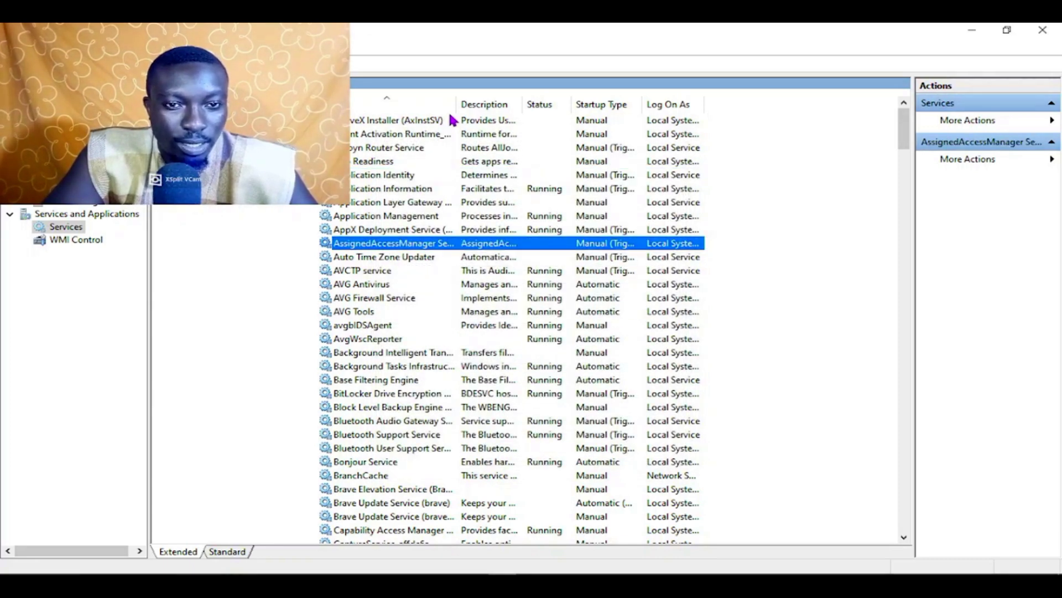
{"action": "left_click_drag", "start_coordinate": [455, 106], "coordinate": [517, 106]}
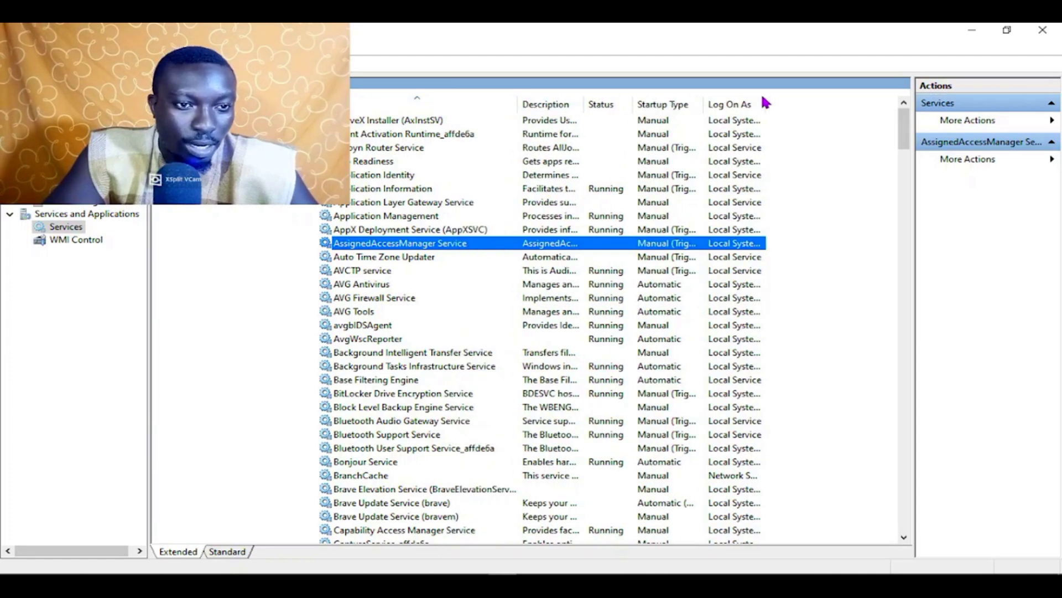
{"action": "left_click_drag", "start_coordinate": [770, 98], "coordinate": [831, 98]}
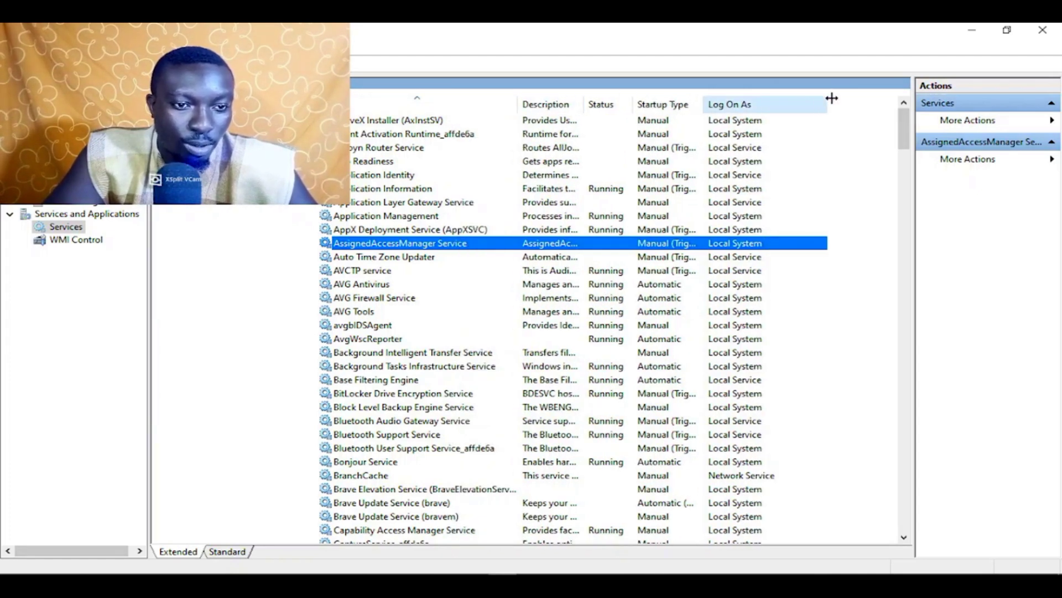
{"action": "left_click_drag", "start_coordinate": [700, 103], "coordinate": [752, 105]}
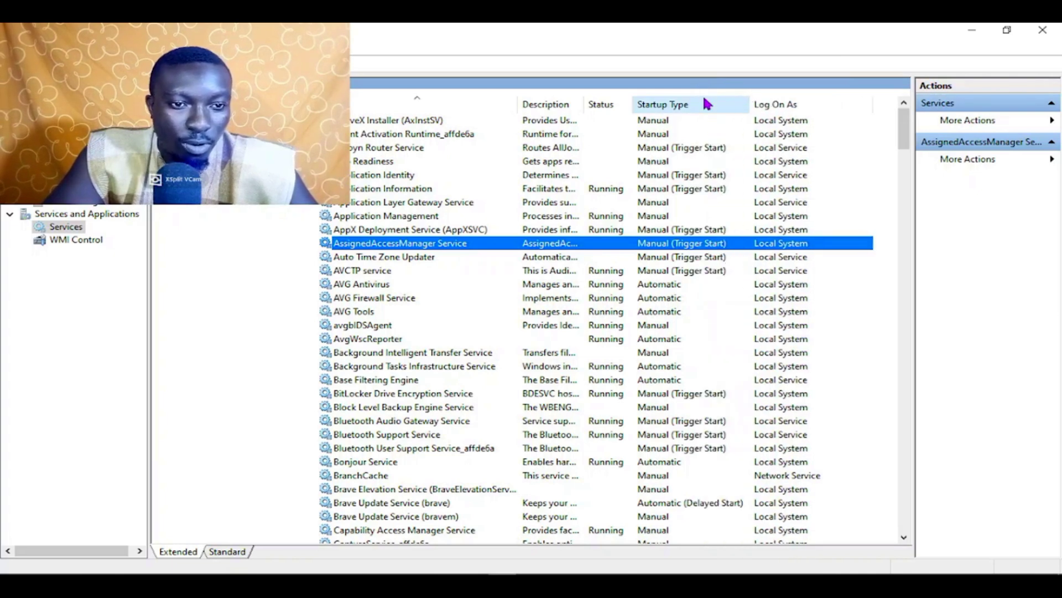
{"action": "left_click_drag", "start_coordinate": [633, 104], "coordinate": [675, 104]}
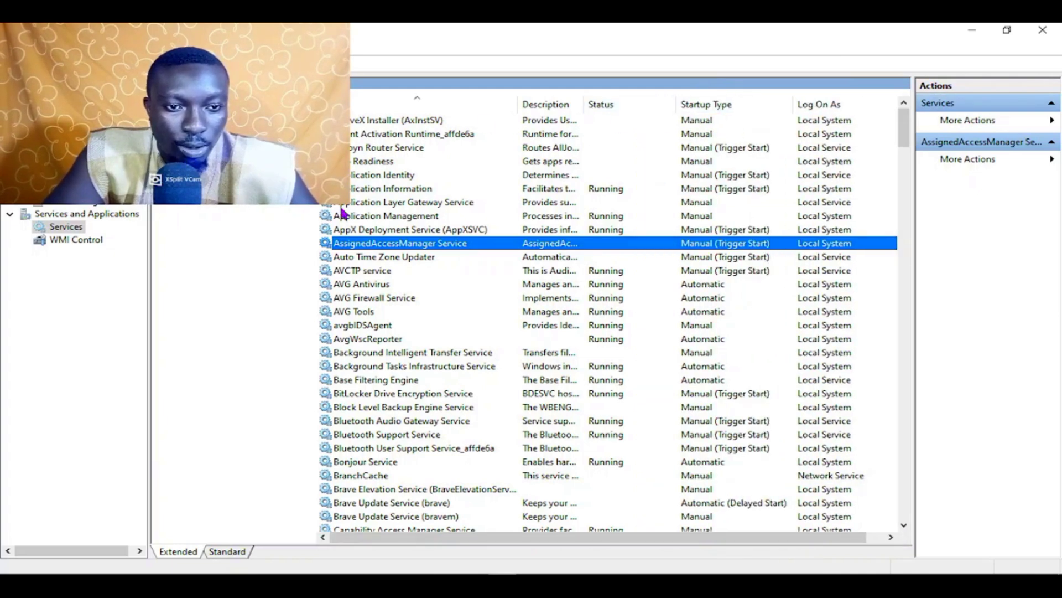
Step: Look through the services from AVG Firewall Service down to Contact Data_affde6a
{"action": "left_click", "coordinate": [368, 299]}
{"action": "scroll", "coordinate": [368, 307], "scroll_direction": "down", "scroll_amount": 3}
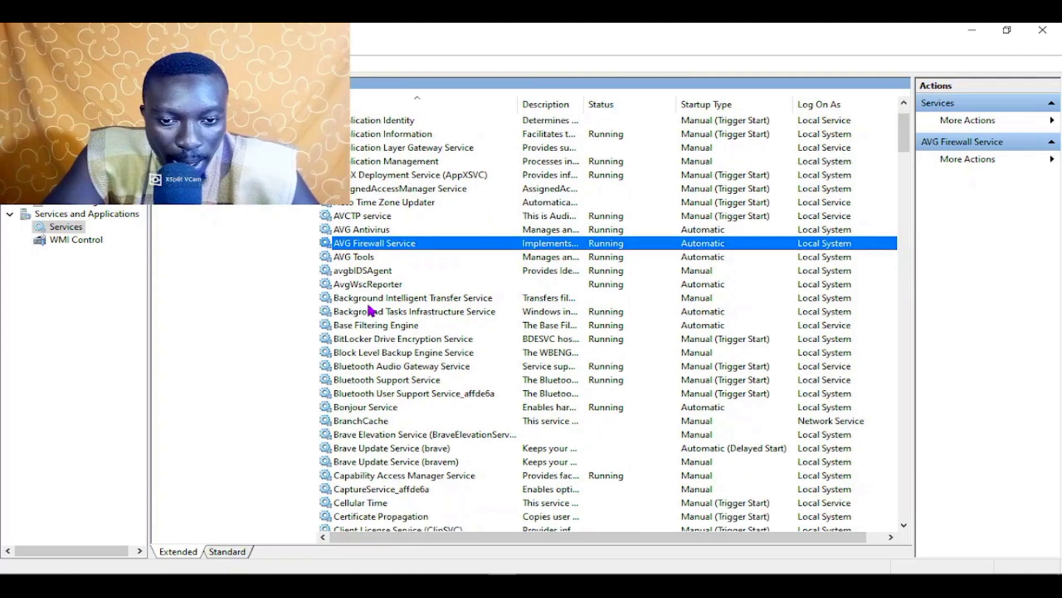
{"action": "scroll", "coordinate": [370, 309], "scroll_direction": "down", "scroll_amount": 1}
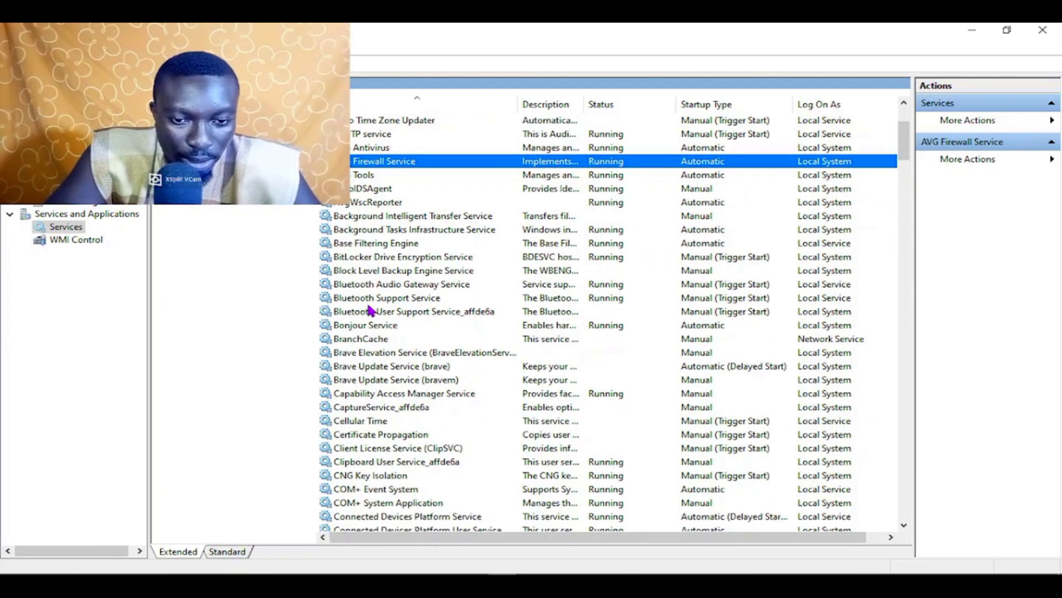
{"action": "scroll", "coordinate": [376, 475], "scroll_direction": "down", "scroll_amount": 3}
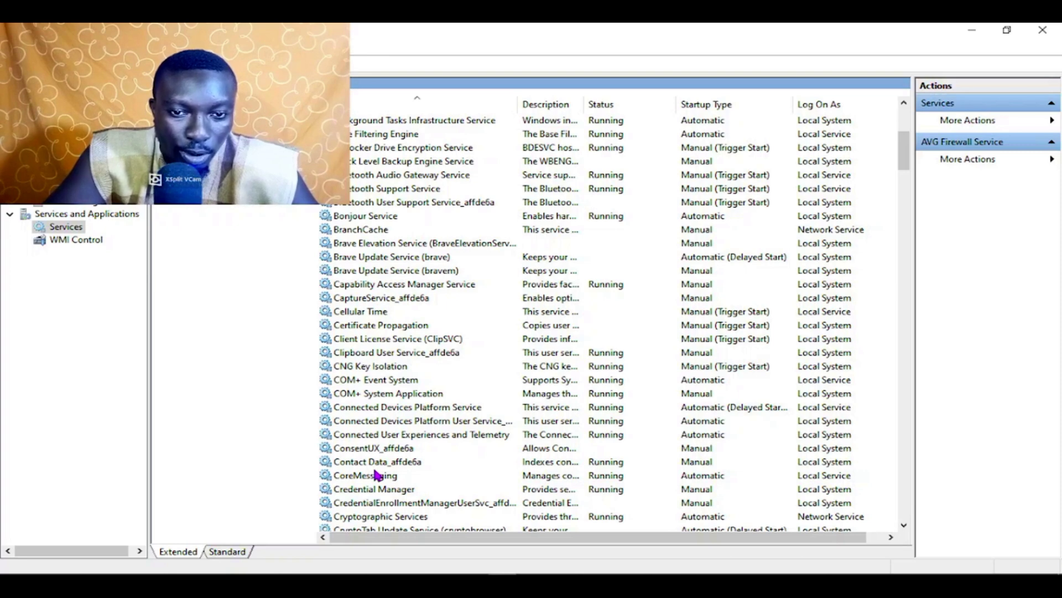
{"action": "scroll", "coordinate": [376, 475], "scroll_direction": "down", "scroll_amount": 2}
Step: Choose Disabled as the startup type in the Contact Data_affde6a service's properties, then discard the change
{"action": "left_click", "coordinate": [429, 412]}
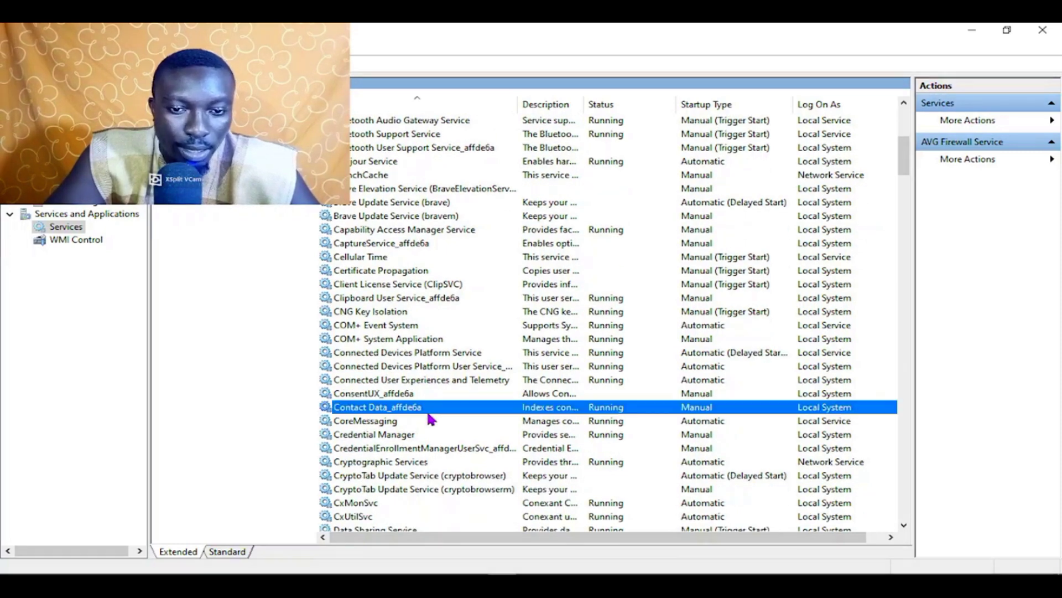
{"action": "double_click", "coordinate": [431, 413]}
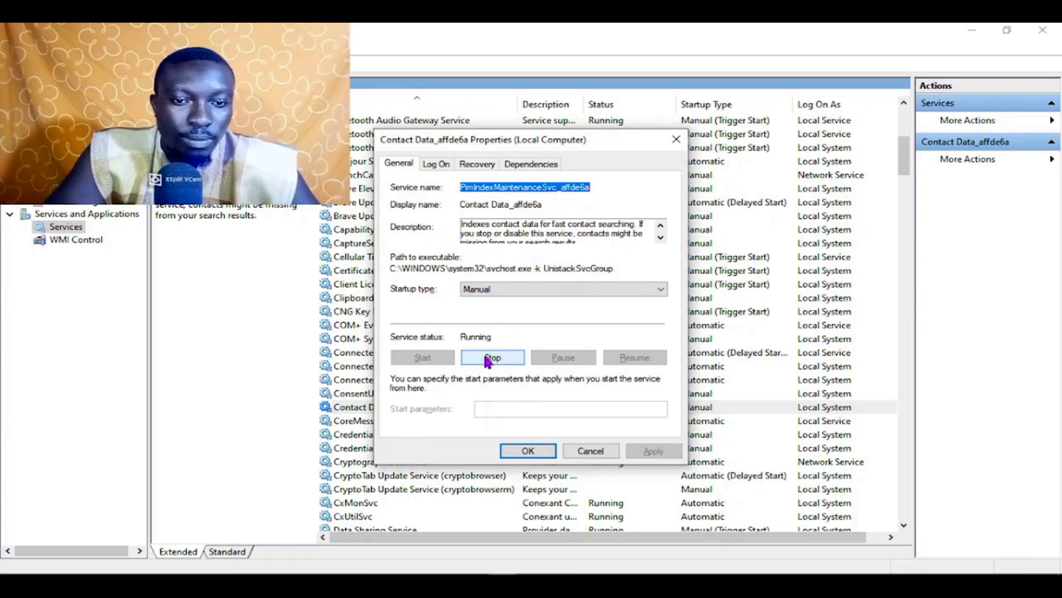
{"action": "left_click", "coordinate": [520, 290]}
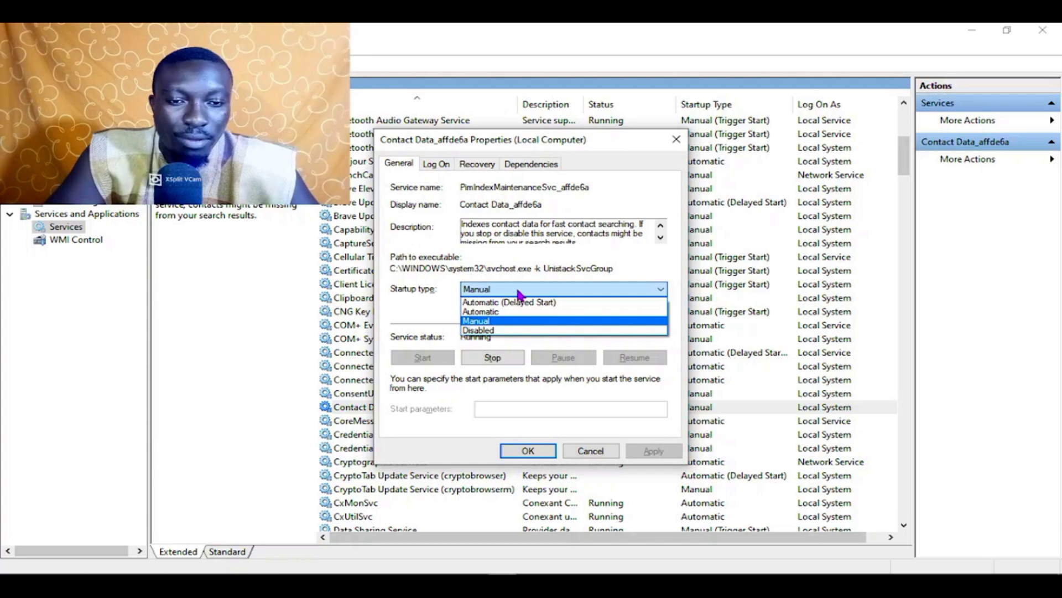
{"action": "left_click", "coordinate": [480, 330]}
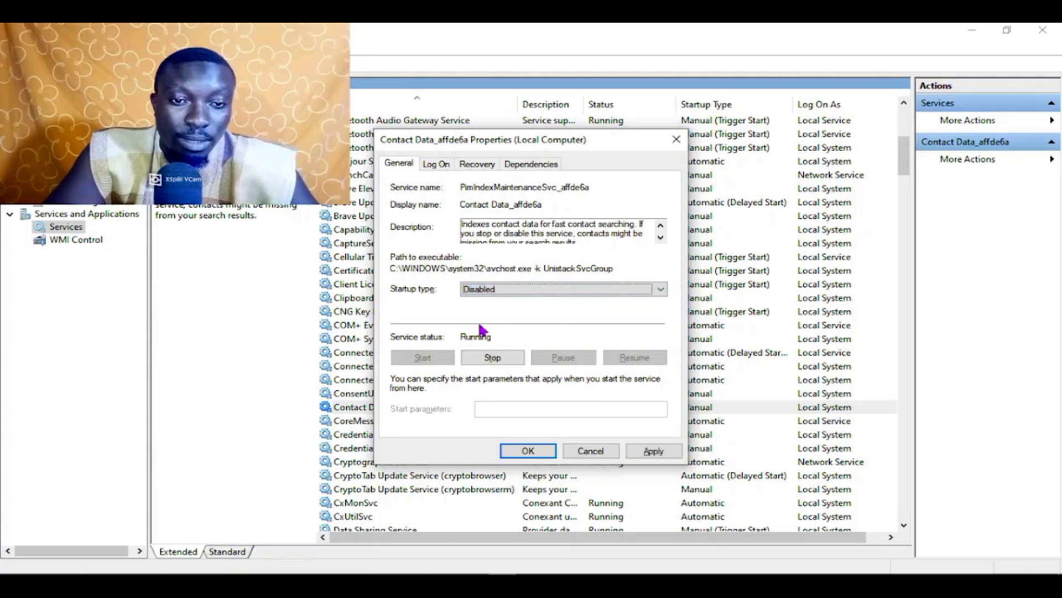
{"action": "left_click", "coordinate": [497, 289]}
{"action": "left_click", "coordinate": [501, 292]}
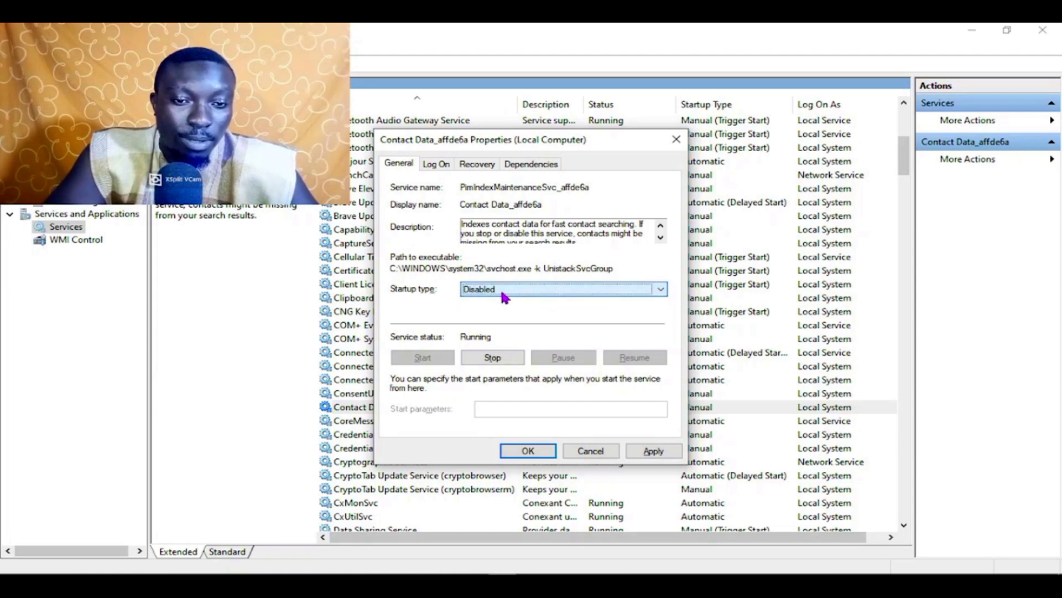
{"action": "left_click", "coordinate": [610, 455]}
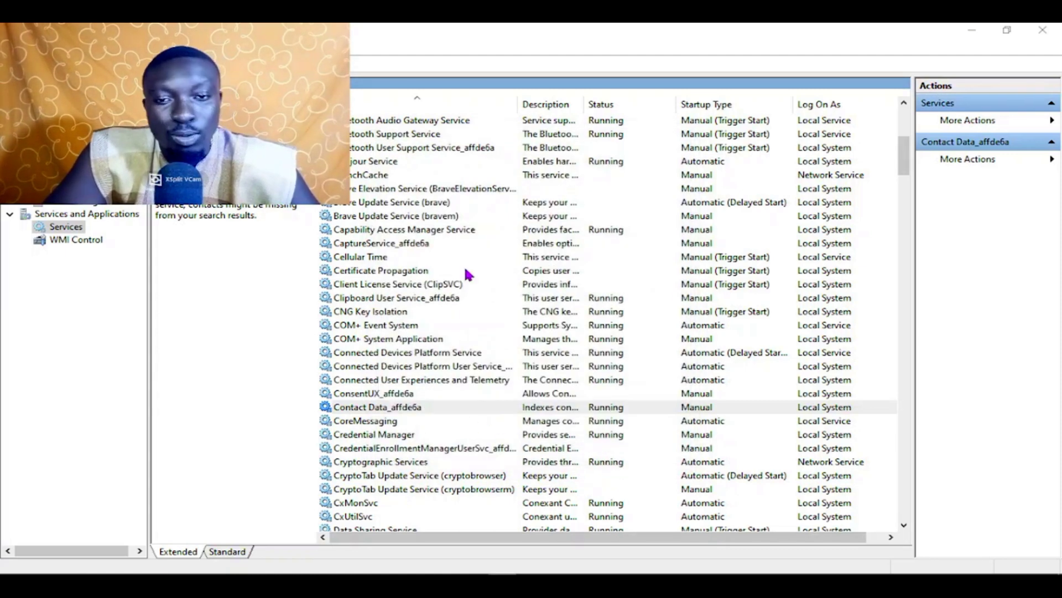
Step: Read the Brave Update Service (brave) description and look further through the list to the device and diagnostic services
{"action": "left_click", "coordinate": [352, 204]}
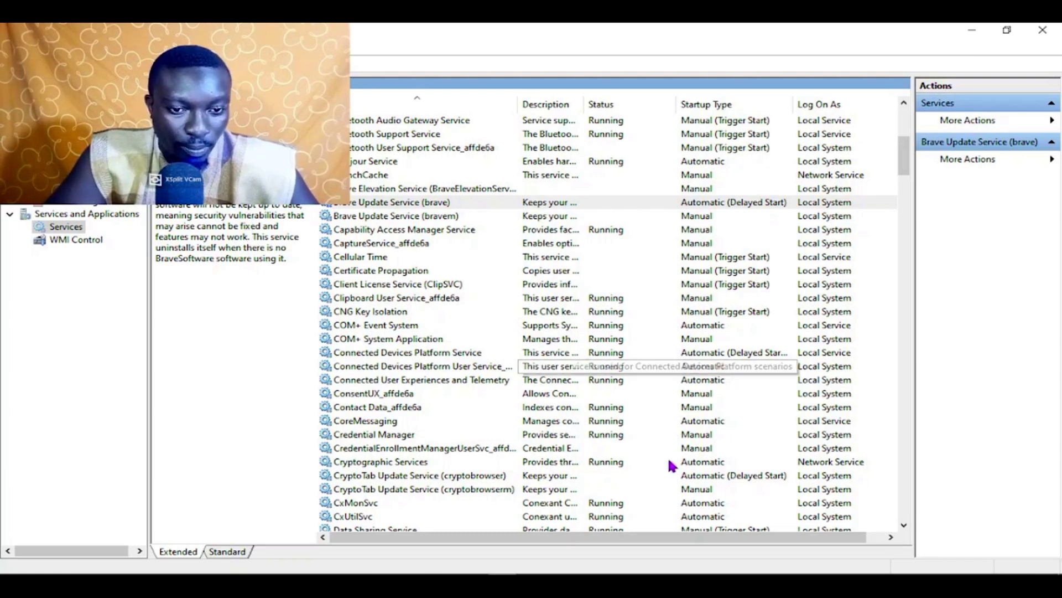
{"action": "scroll", "coordinate": [671, 467], "scroll_direction": "down", "scroll_amount": 8}
{"action": "scroll", "coordinate": [672, 467], "scroll_direction": "down", "scroll_amount": 1}
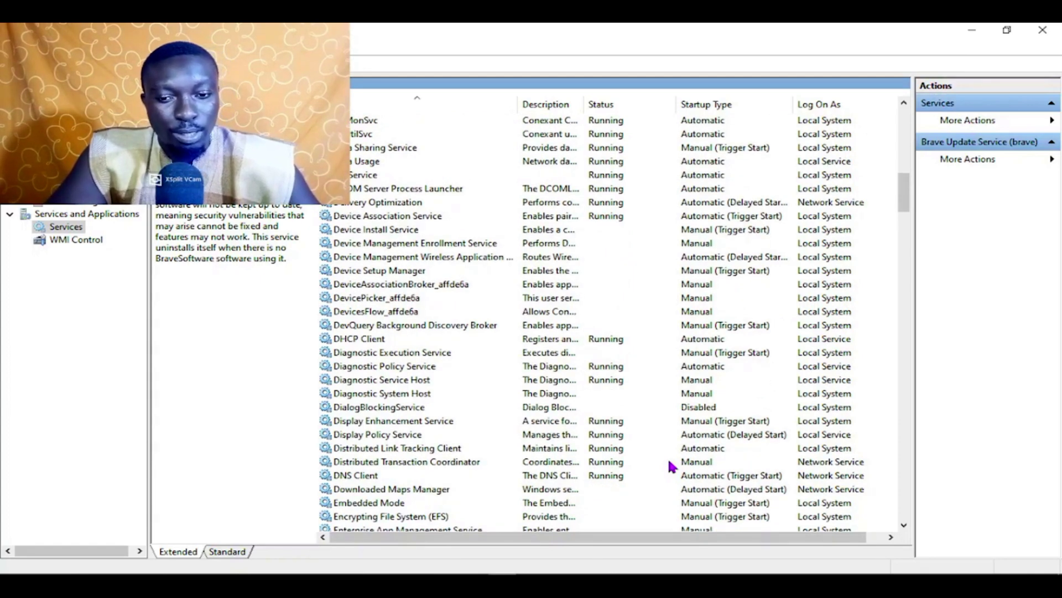
Step: Compare the Standard and Extended views of the service list, and select DHCP Client in the Standard view
{"action": "left_click", "coordinate": [228, 550]}
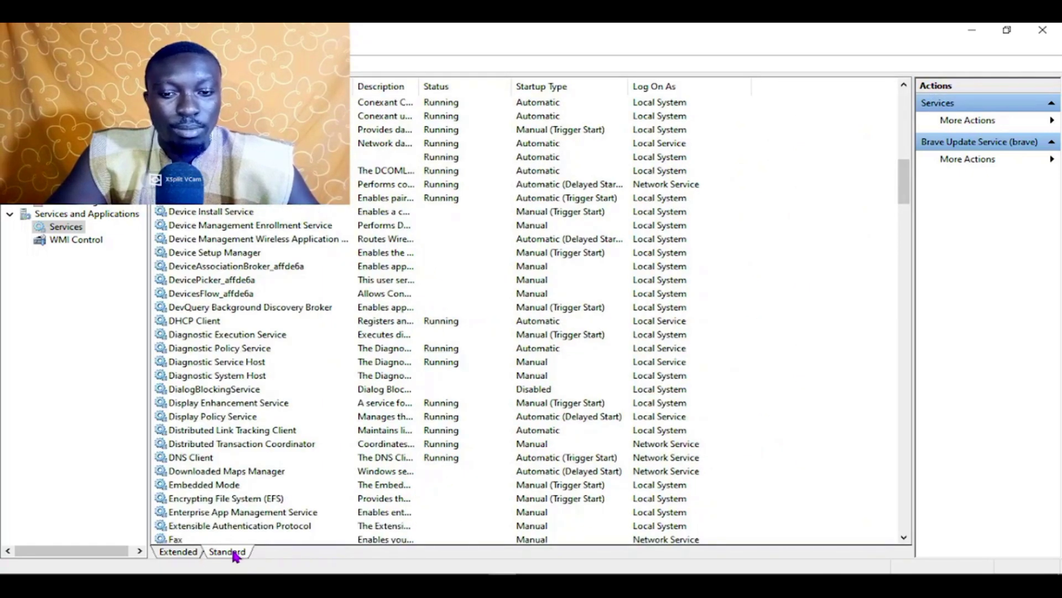
{"action": "left_click", "coordinate": [190, 552]}
{"action": "left_click", "coordinate": [222, 553]}
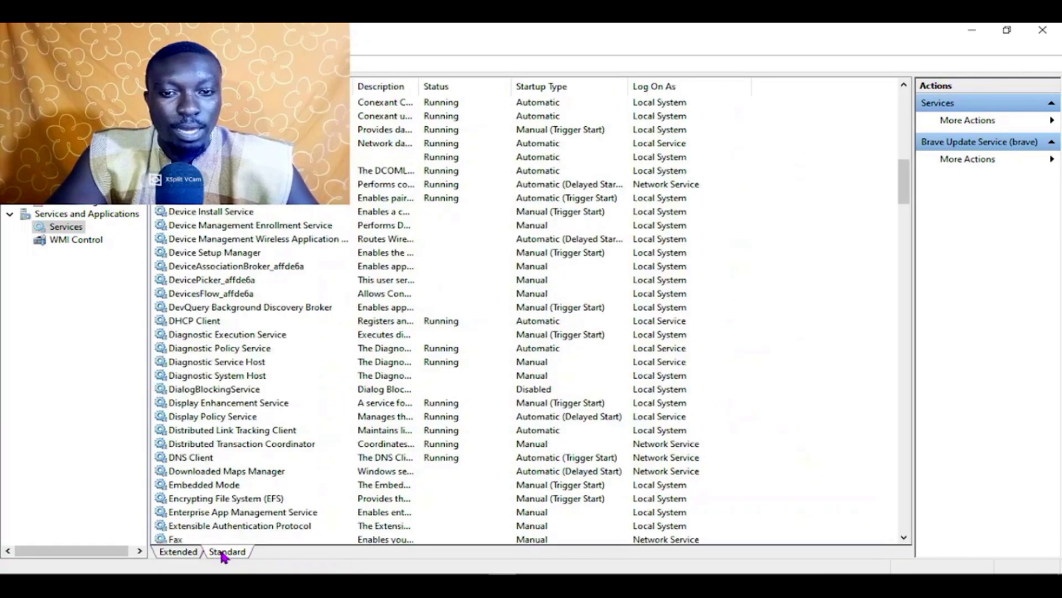
{"action": "left_click", "coordinate": [330, 268]}
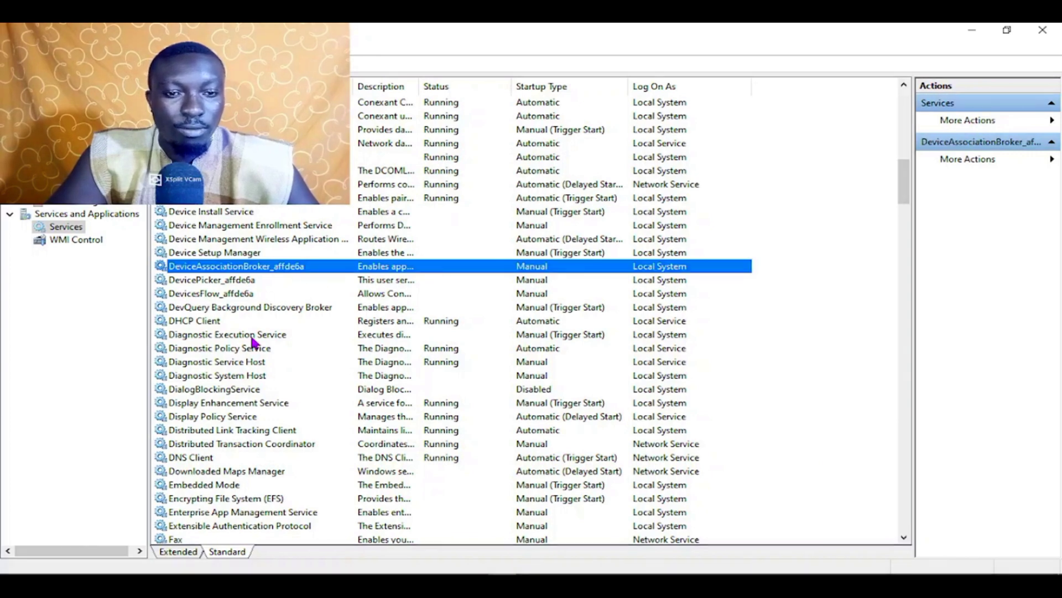
{"action": "left_click", "coordinate": [267, 320]}
{"action": "scroll", "coordinate": [259, 379], "scroll_direction": "down", "scroll_amount": 1}
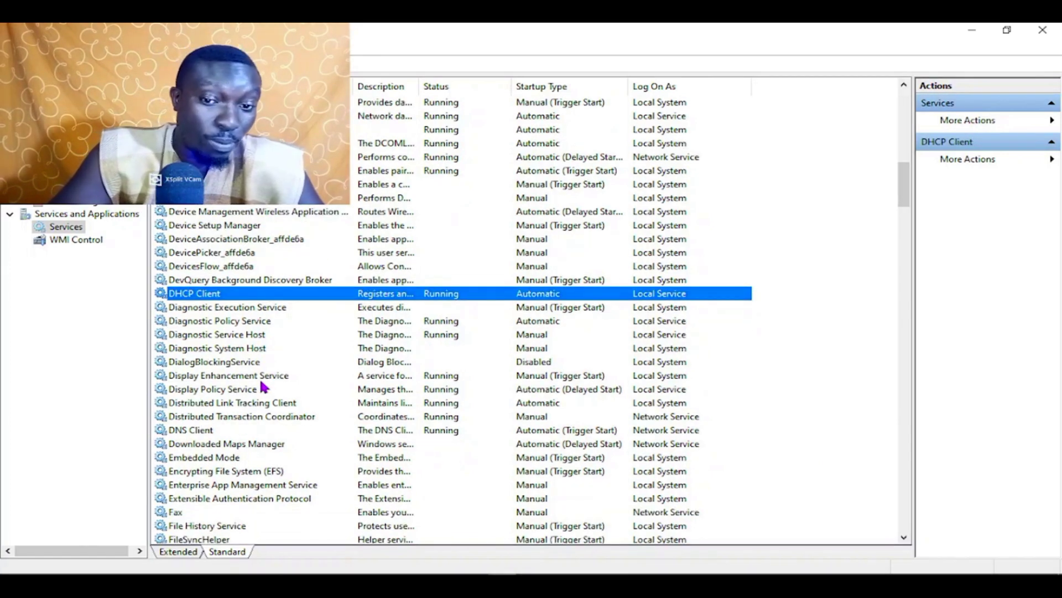
Step: Review the entries from Device Setup Manager to Diagnostic Policy Service in the Extended view, and close Computer Management
{"action": "left_click", "coordinate": [175, 552]}
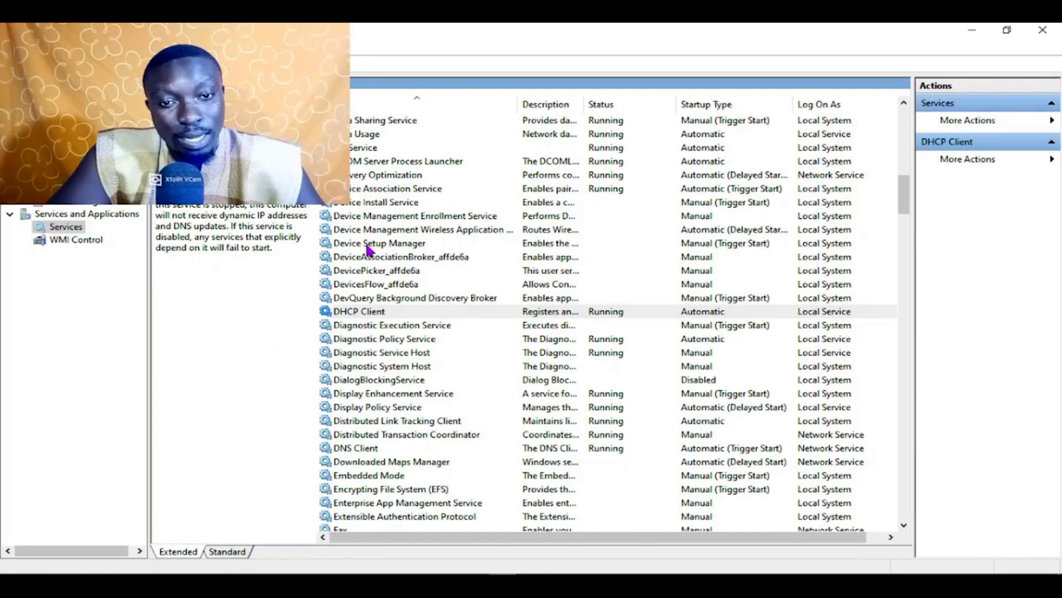
{"action": "left_click", "coordinate": [423, 244]}
{"action": "left_click", "coordinate": [368, 284]}
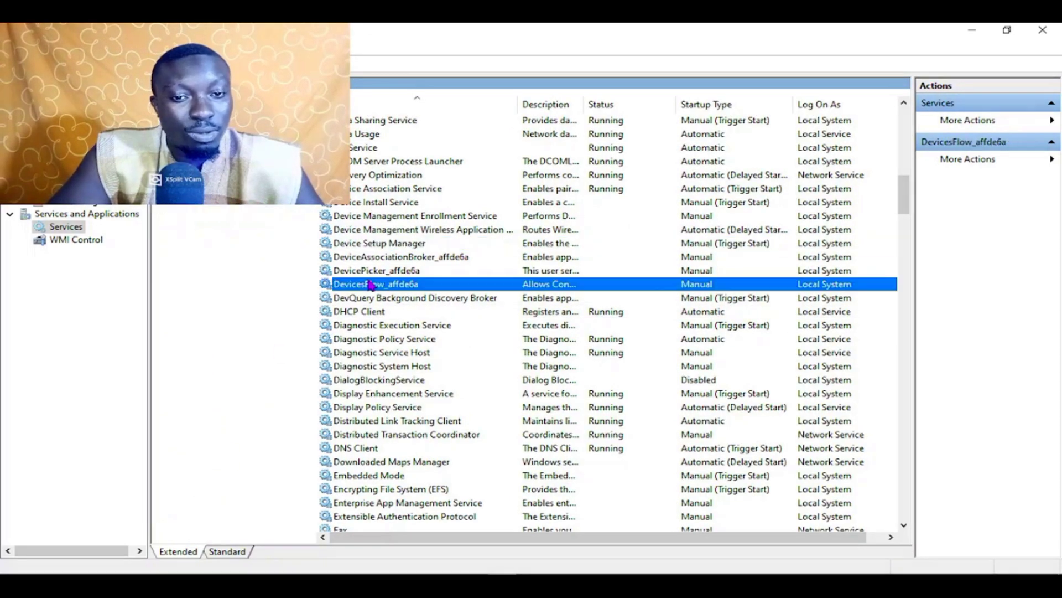
{"action": "left_click", "coordinate": [386, 325]}
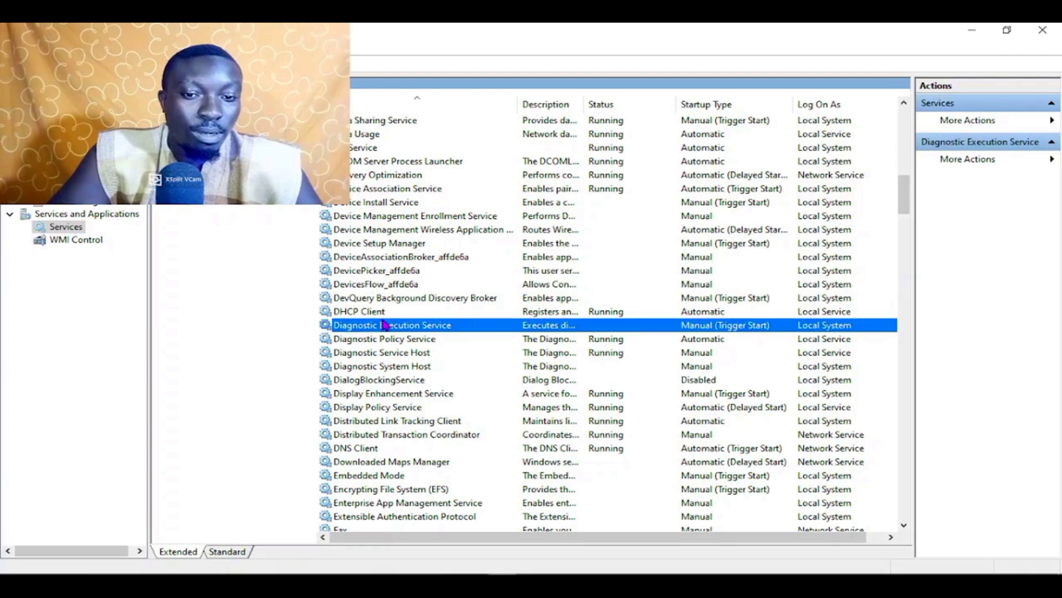
{"action": "left_click", "coordinate": [375, 339]}
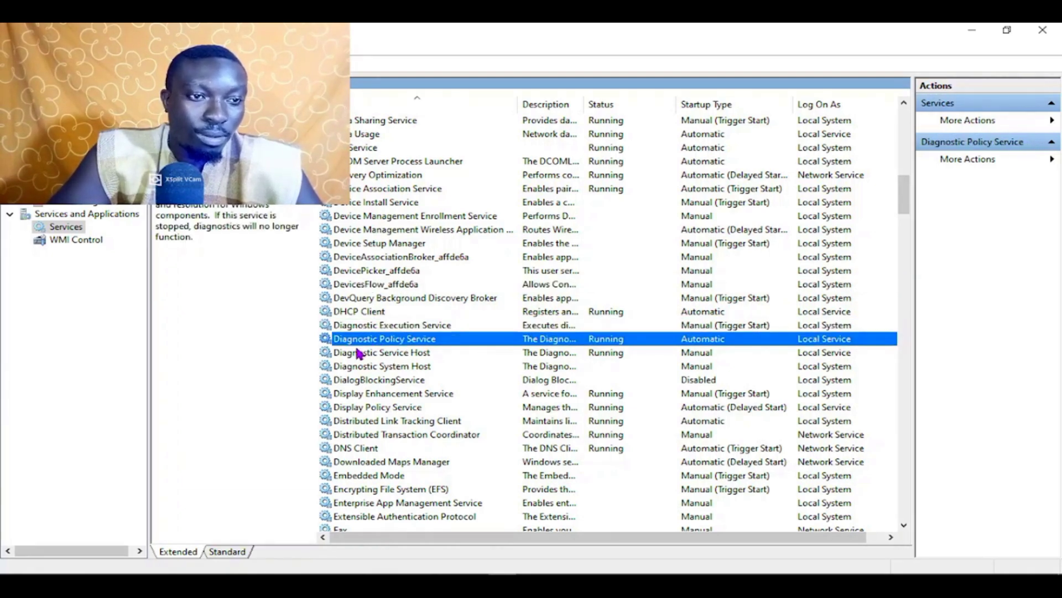
{"action": "left_click", "coordinate": [1043, 30]}
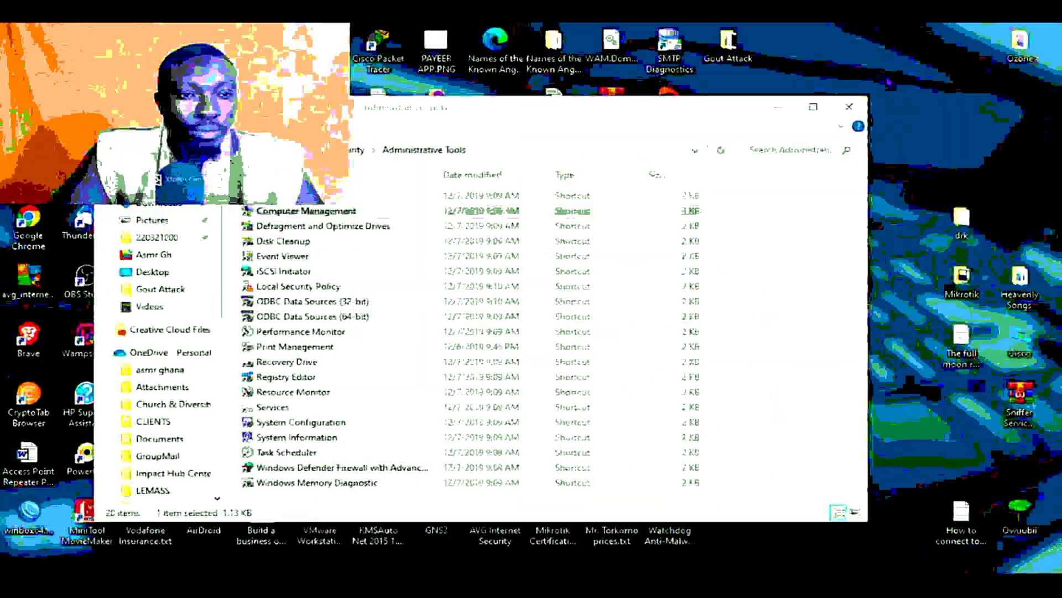